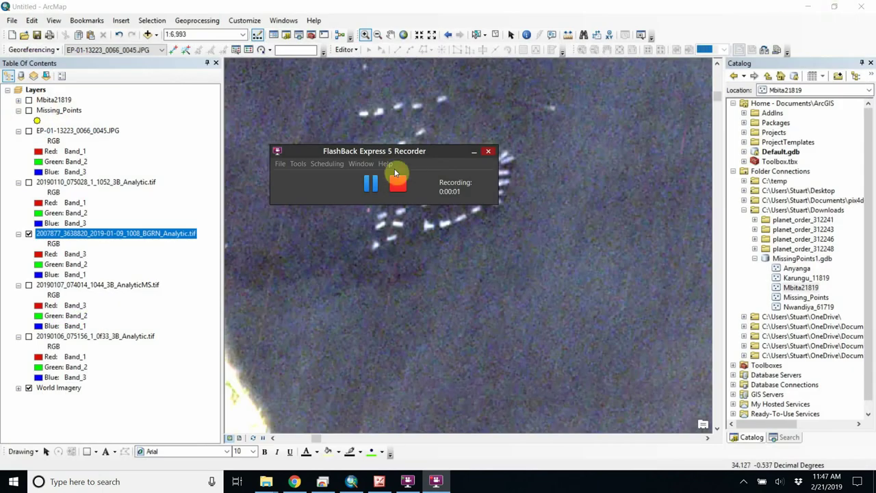
- Bring up Picture Manager and step through the drone photos to EP-01-13223_0066_0045.JPG
click(375, 184)
click(474, 152)
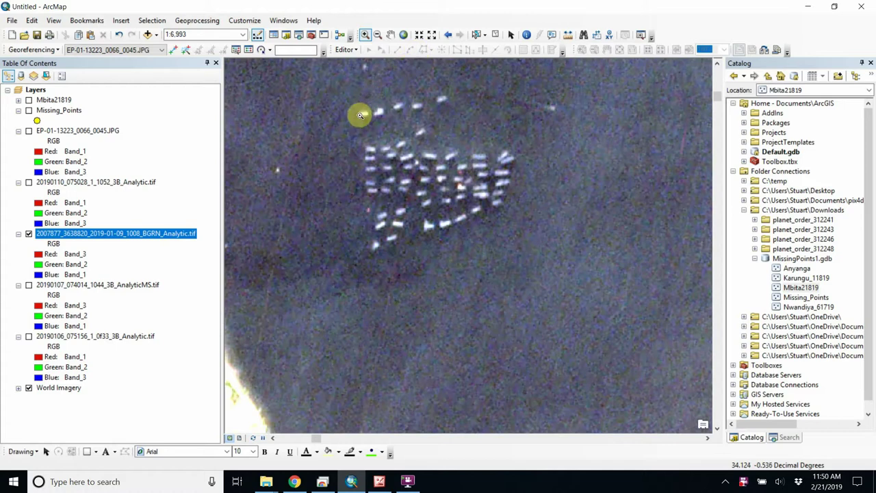
click(375, 482)
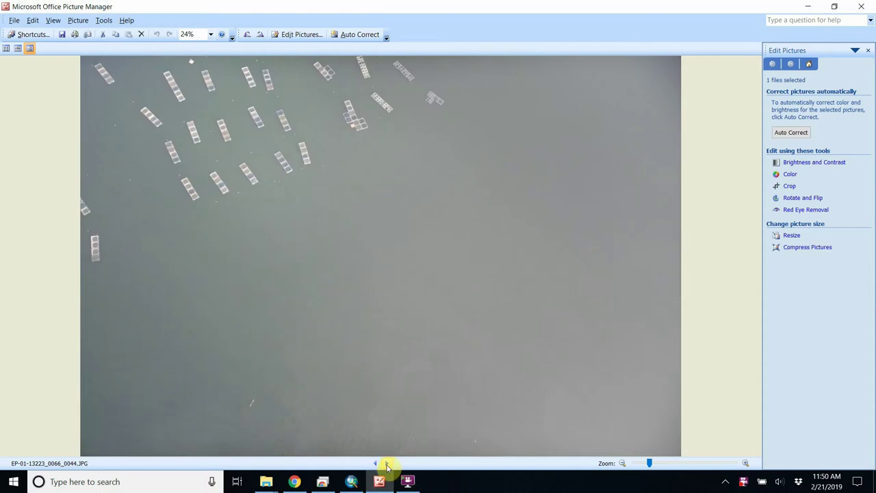
click(386, 464)
click(386, 464)
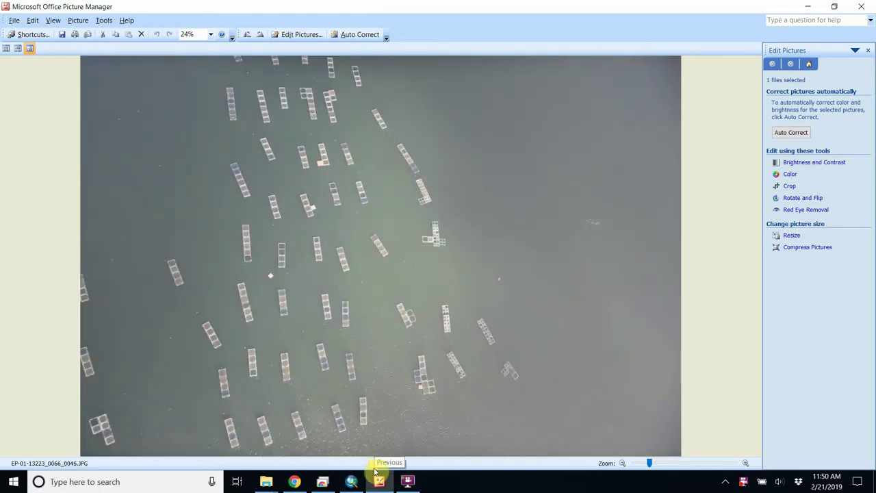
click(374, 466)
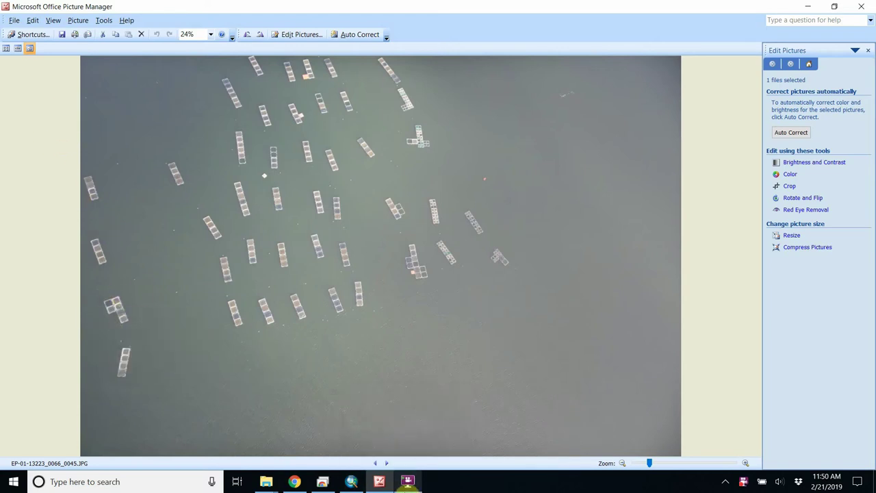
- Glance at the ArcMap map, then return to drone photo 0045 in Picture Manager
click(408, 481)
click(408, 481)
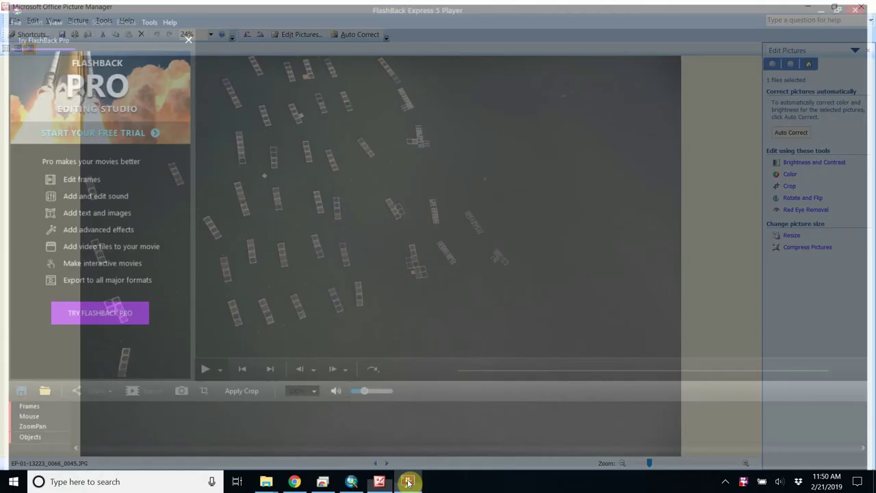
click(351, 483)
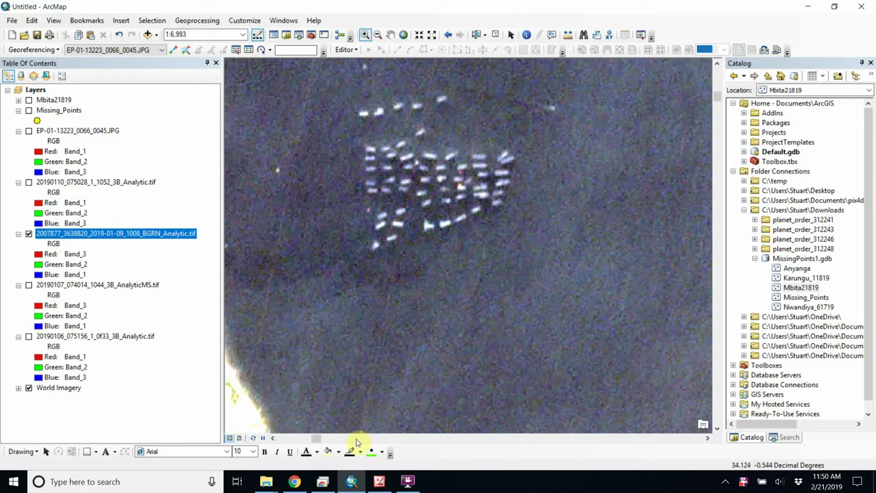
click(380, 482)
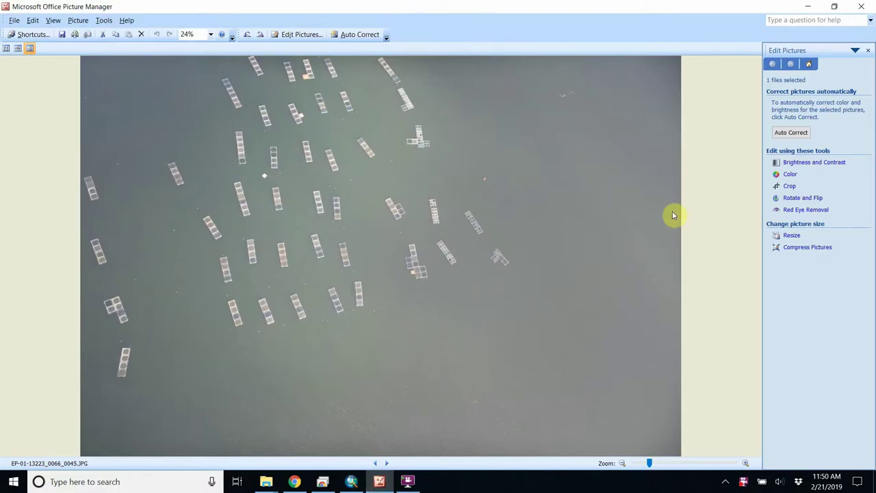
- Rotate drone photo 0045 90° clockwise into portrait and compare it with the ArcMap map
click(799, 200)
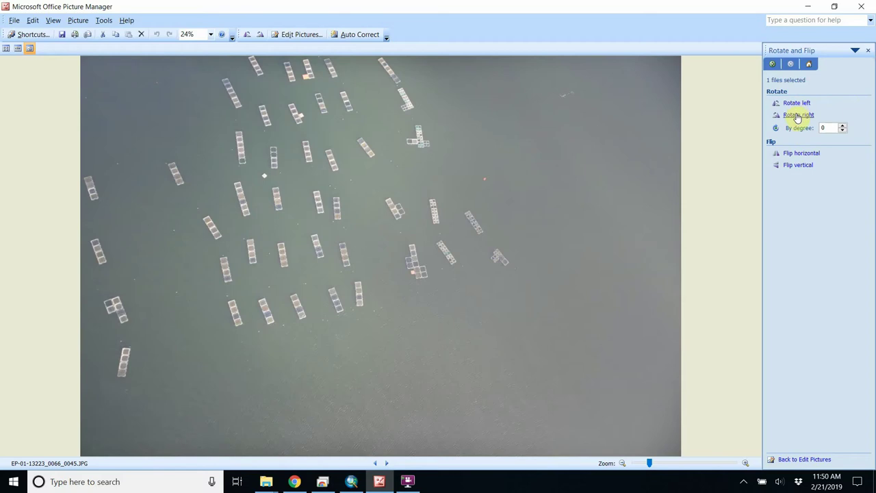
click(798, 115)
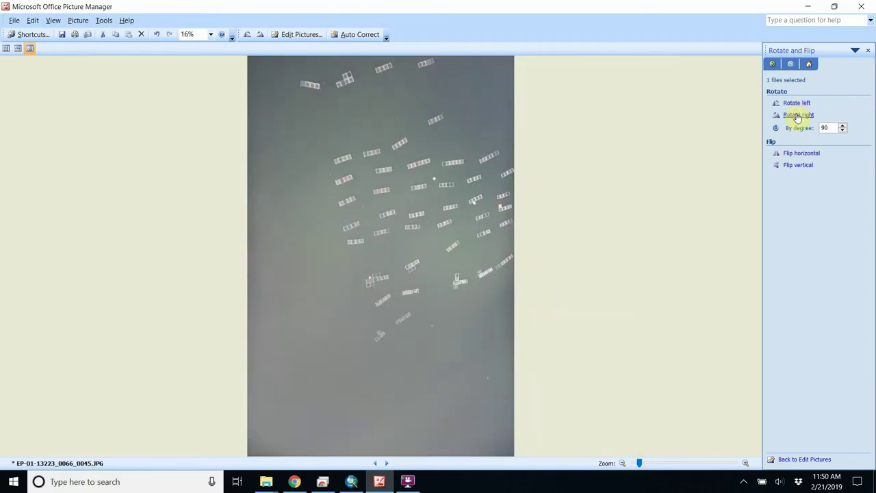
click(352, 483)
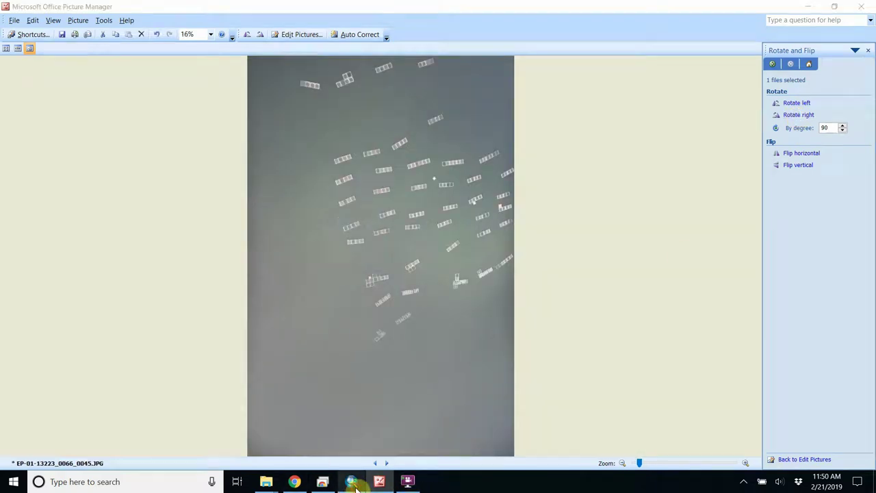
click(353, 483)
click(354, 483)
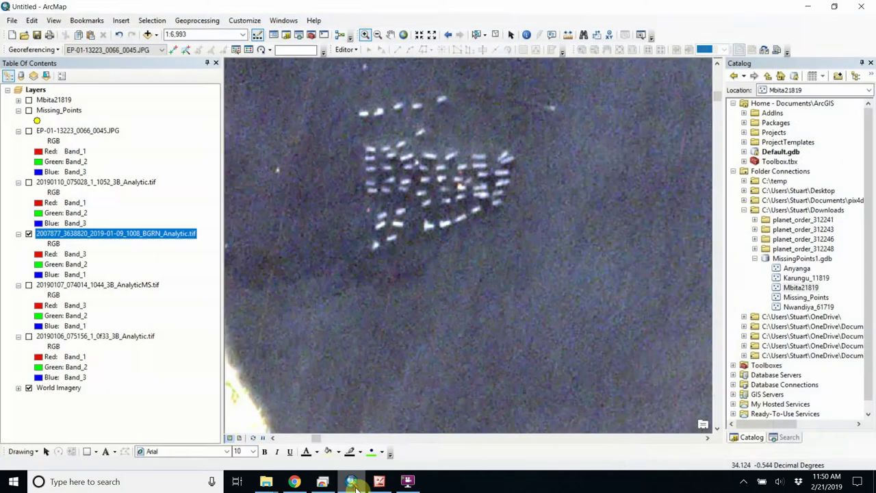
click(354, 483)
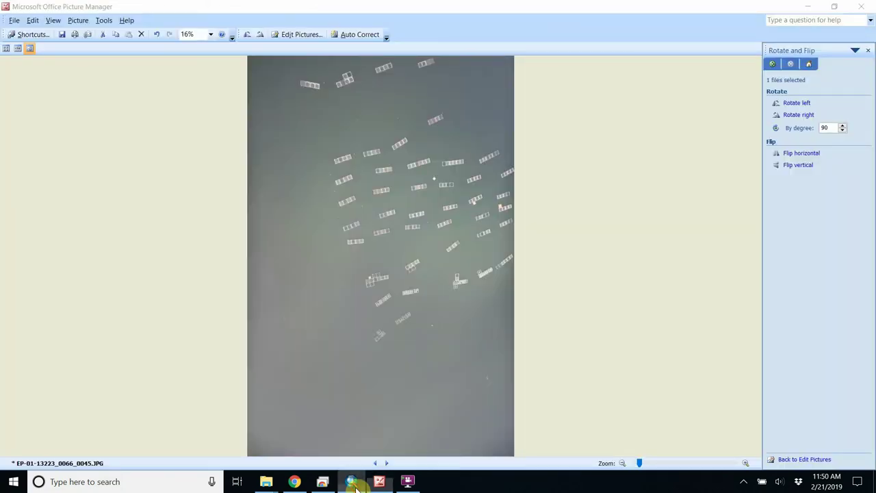
- Switch between the rotated photo and the map, ending on the satellite image in ArcMap
click(354, 483)
click(354, 482)
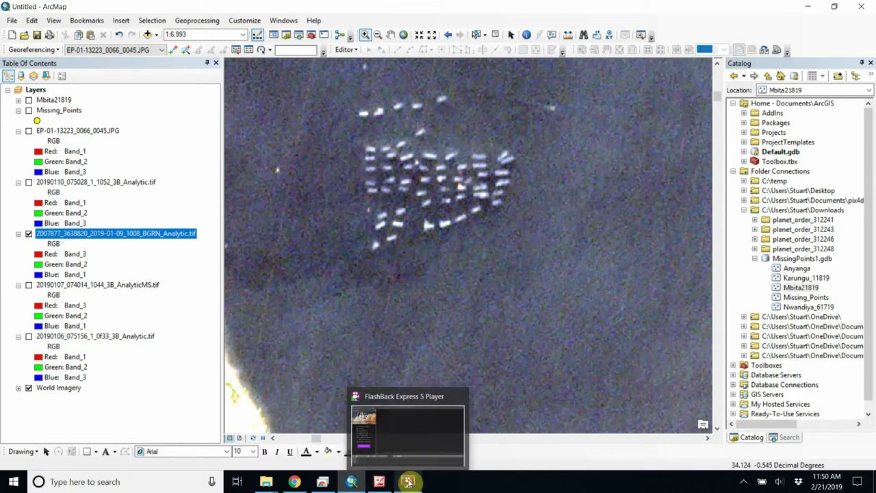
click(378, 482)
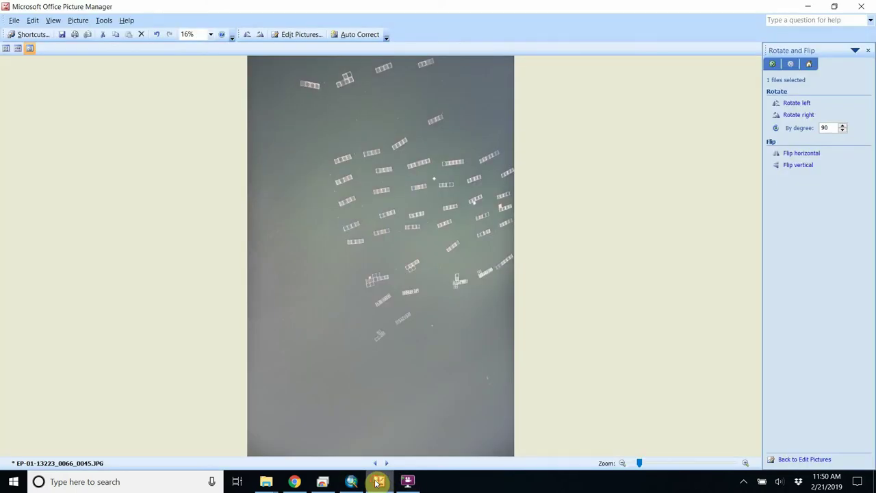
click(378, 482)
click(379, 482)
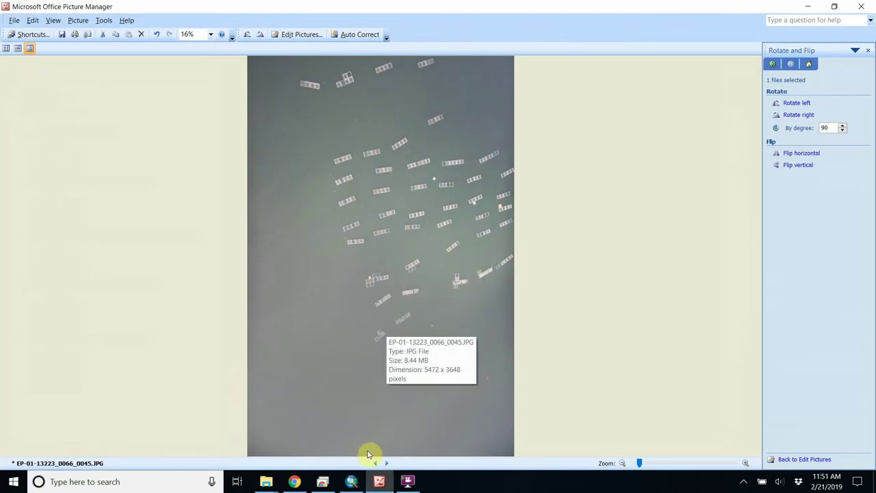
click(414, 477)
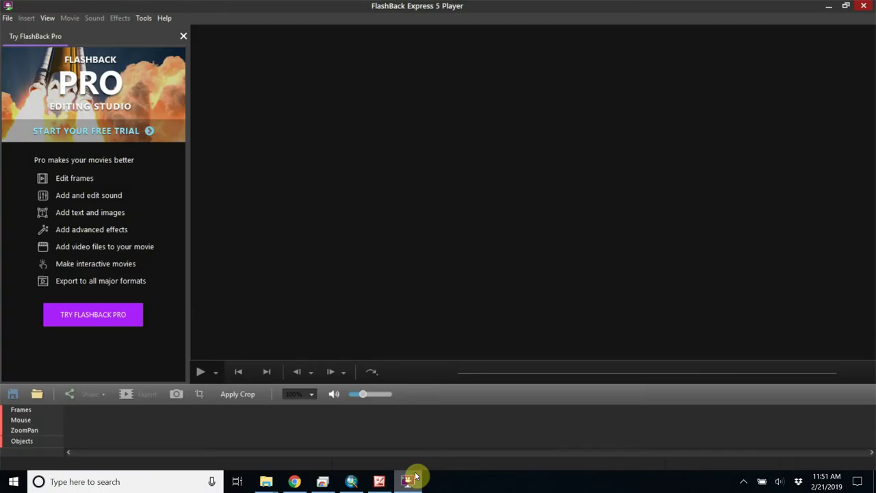
click(351, 481)
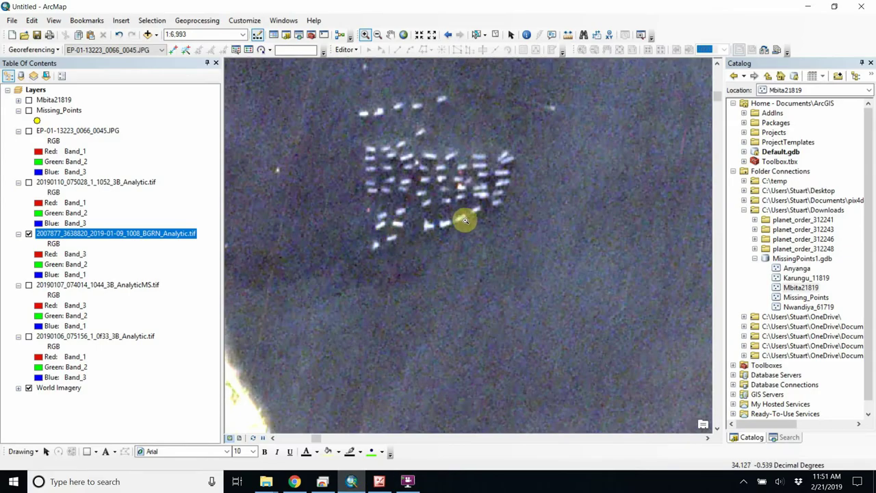
click(380, 483)
click(380, 483)
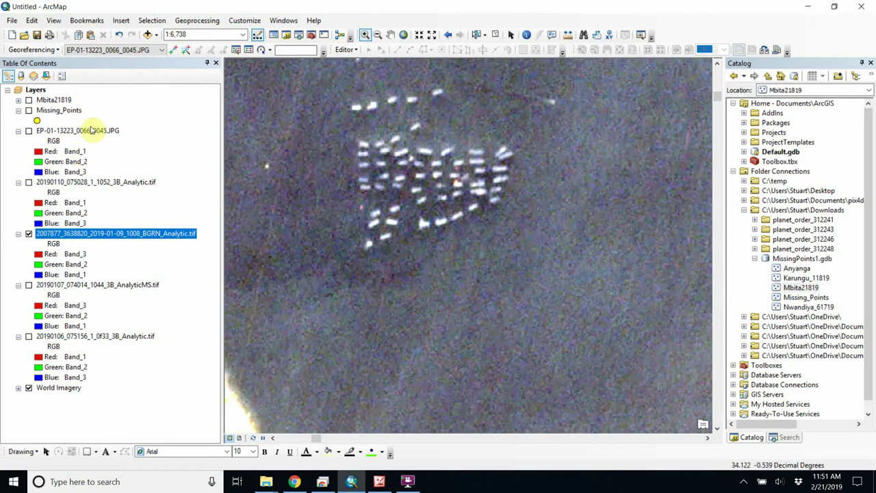
- Remove the EP-01-13223_0066_0045.JPG layer and browse Add Data to the Downloads folder
right_click(92, 130)
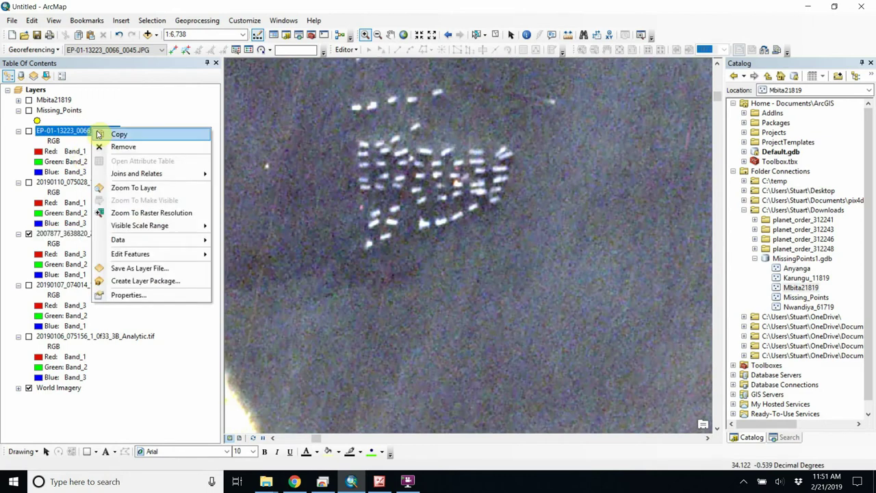
click(108, 146)
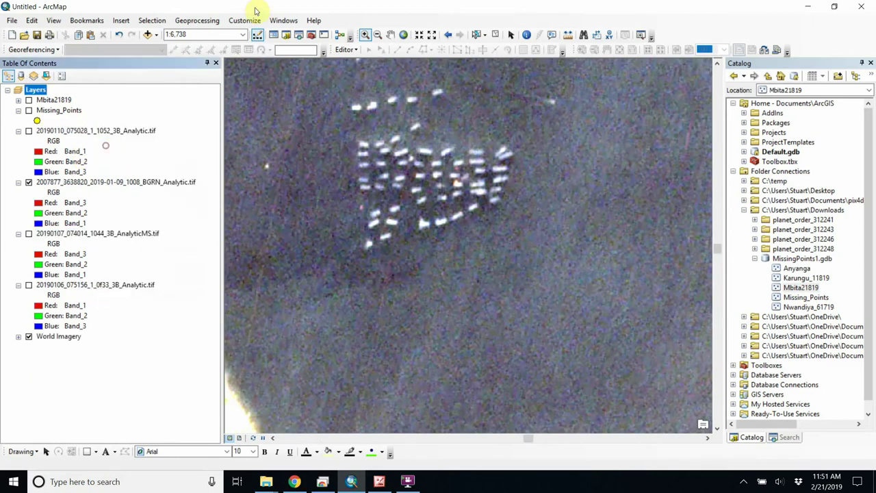
click(146, 34)
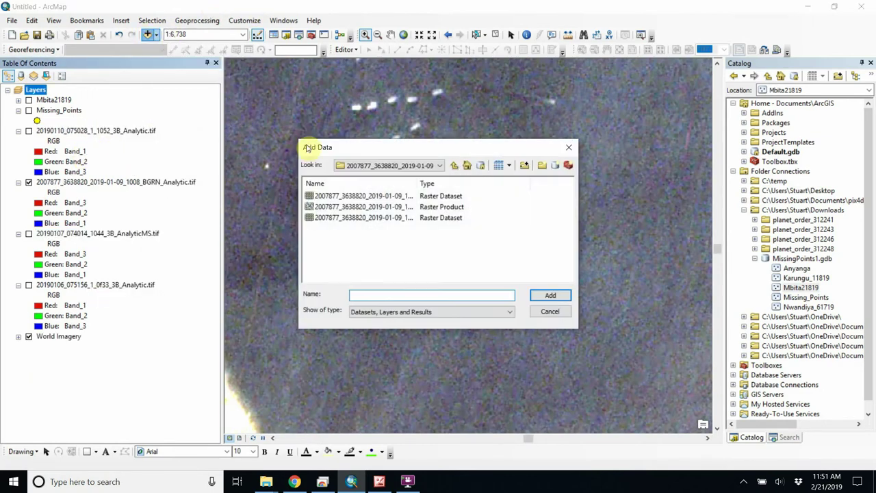
click(453, 166)
click(453, 166)
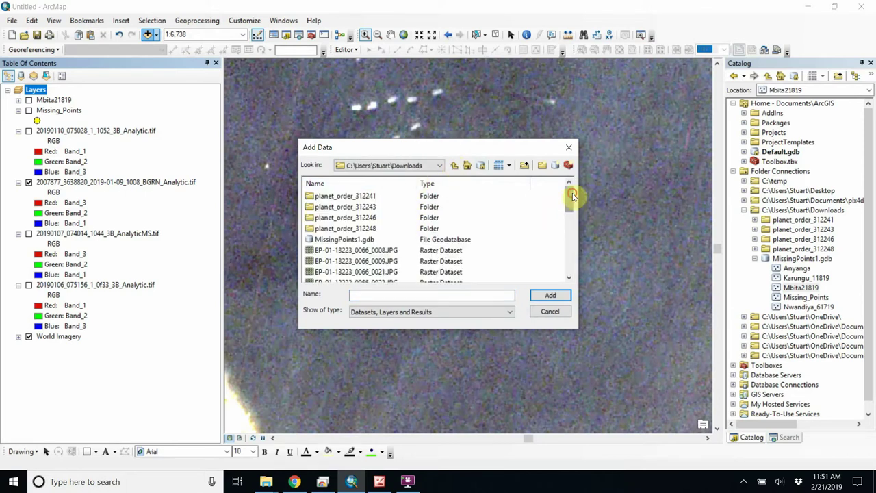
- Select EP-01-13223_0066_0045.JPG in Downloads and add it to the map
drag(572, 193, 573, 230)
click(378, 482)
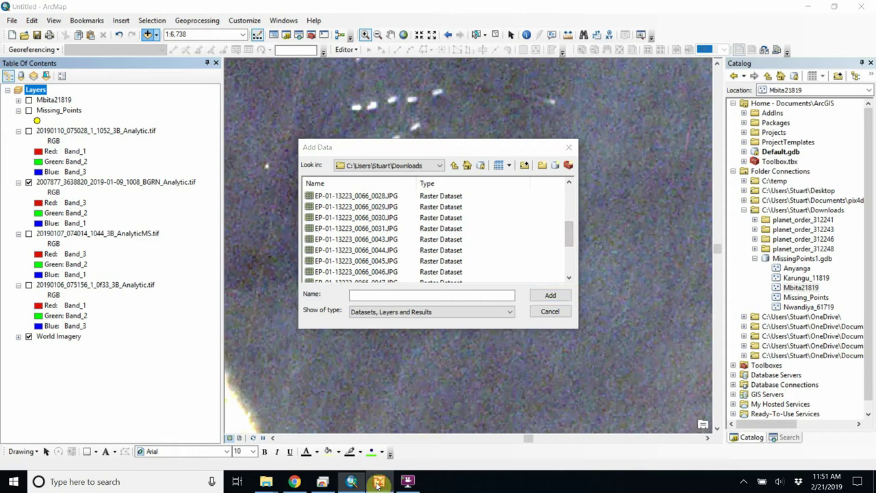
click(379, 481)
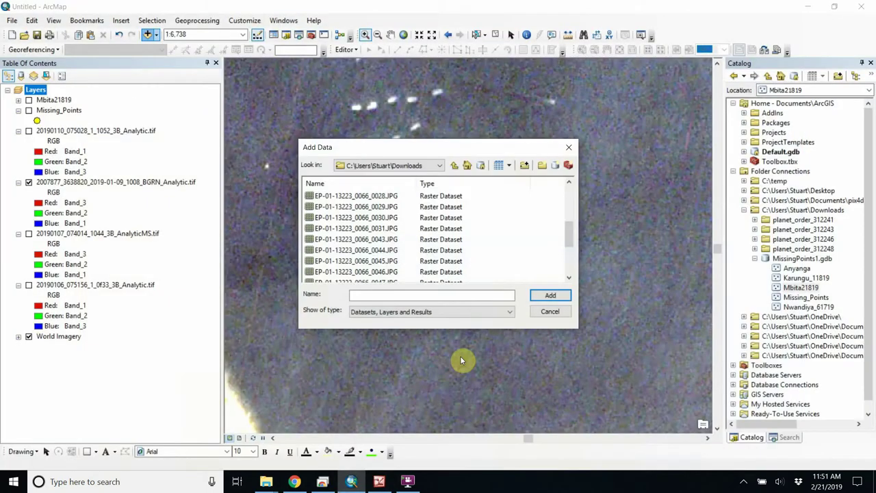
double_click(393, 261)
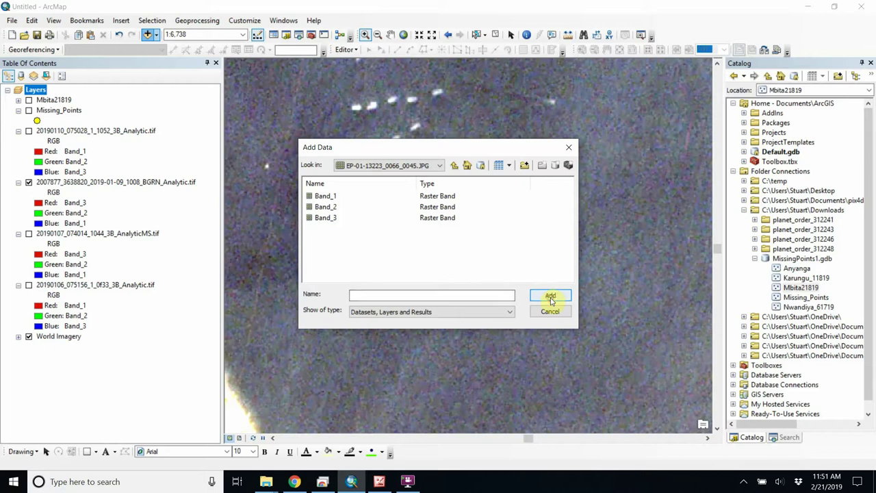
click(454, 166)
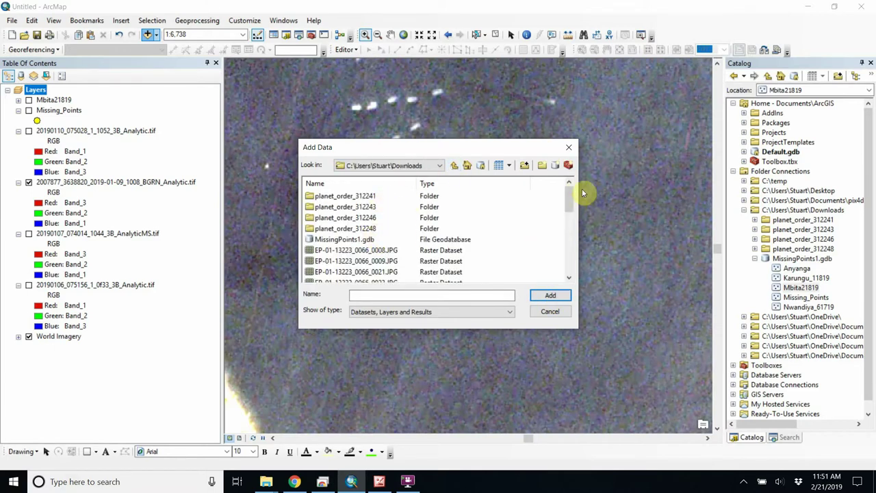
drag(567, 195, 568, 233)
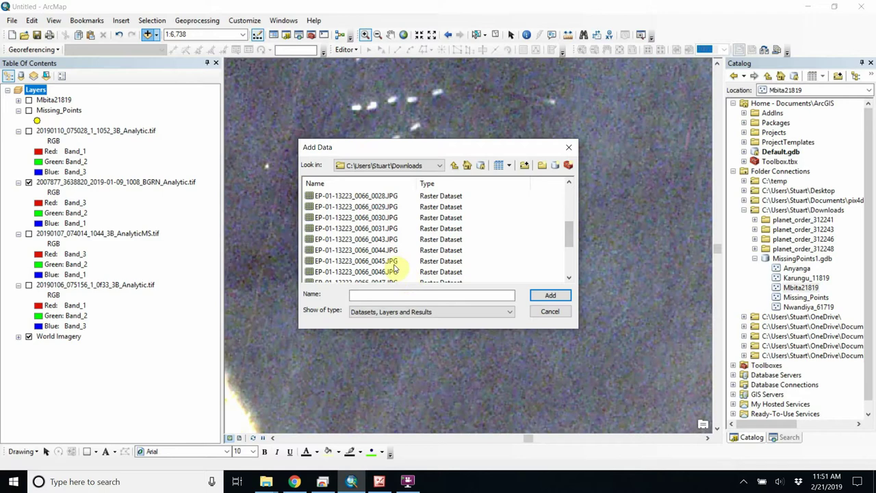
click(395, 263)
click(548, 295)
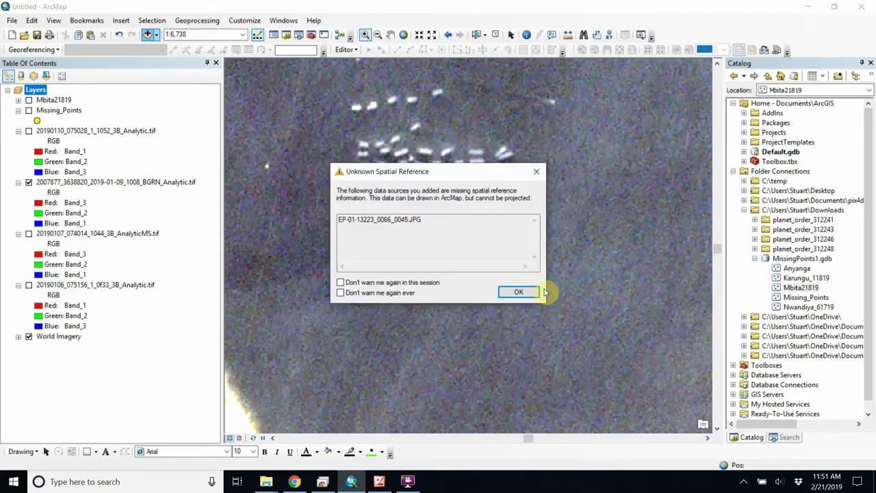
- Dismiss the spatial reference warning, Fit To Display the photo, and close Picture Manager without saving
click(525, 292)
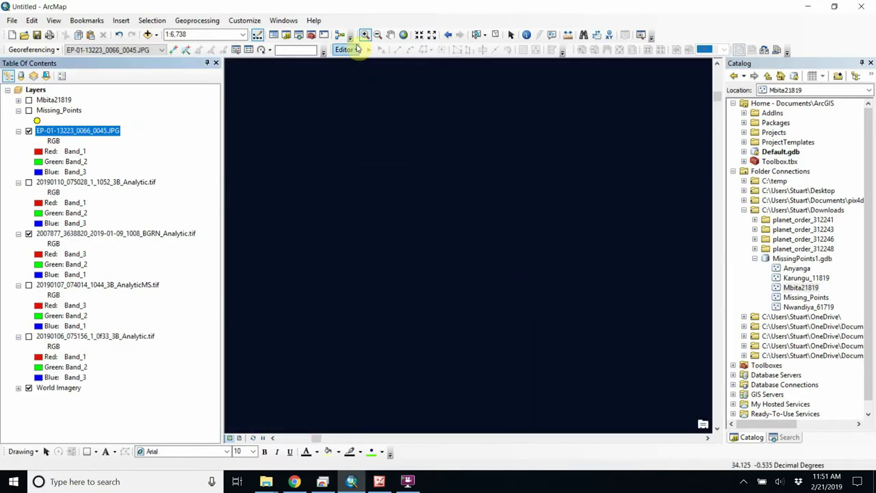
click(33, 50)
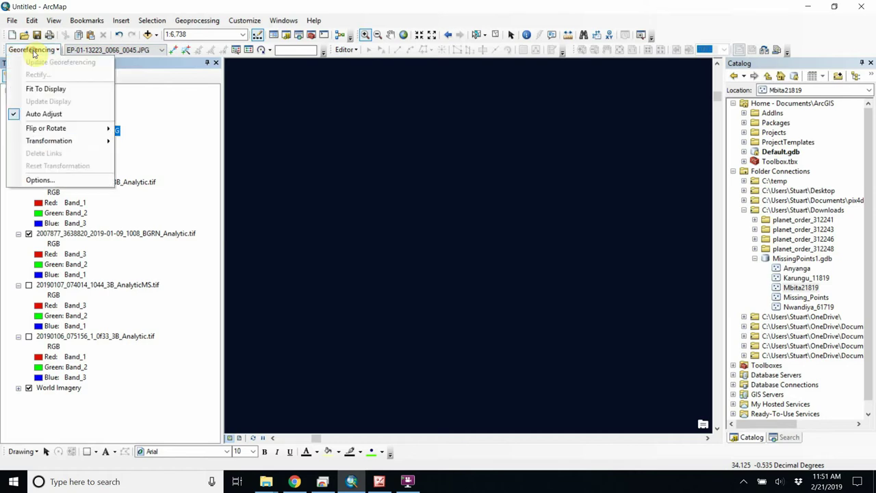
click(44, 89)
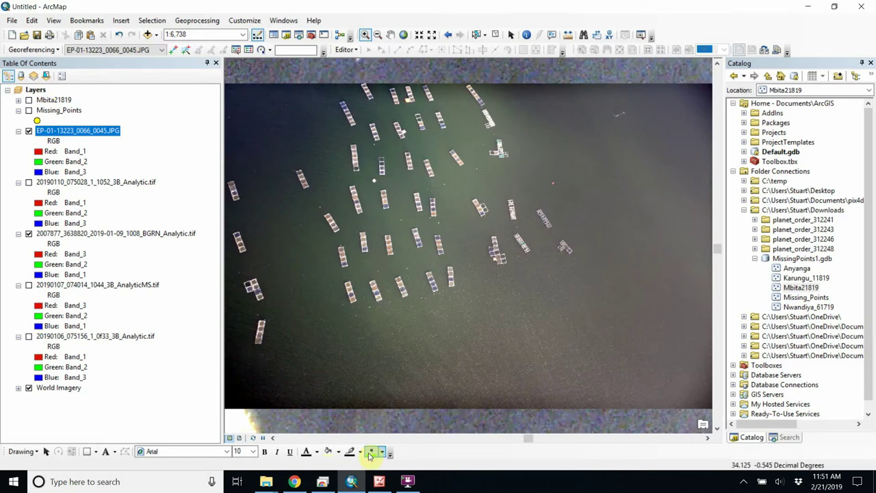
click(380, 481)
click(861, 6)
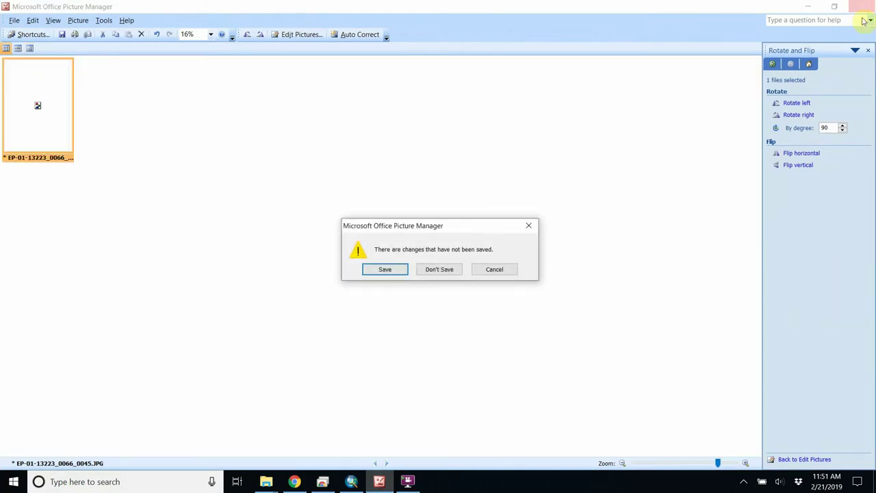
click(439, 270)
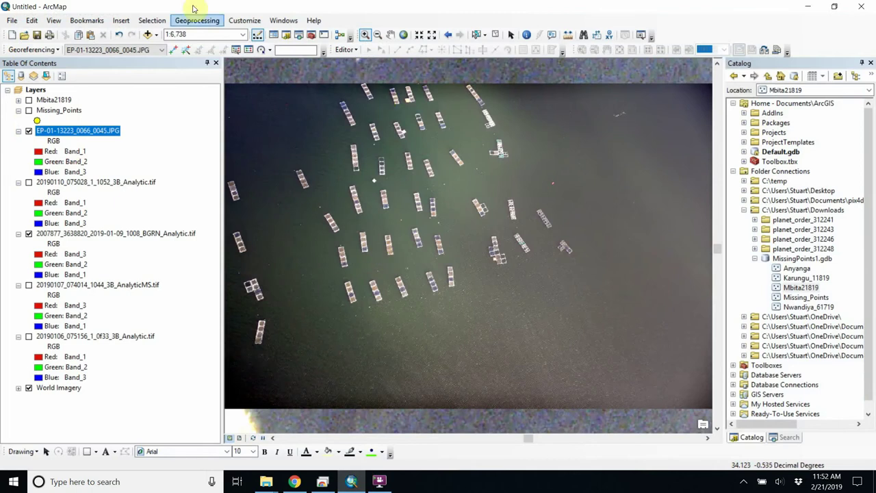
- Rotate the drone photo 90° clockwise with Georeferencing > Flip or Rotate > Rotate Right
click(266, 50)
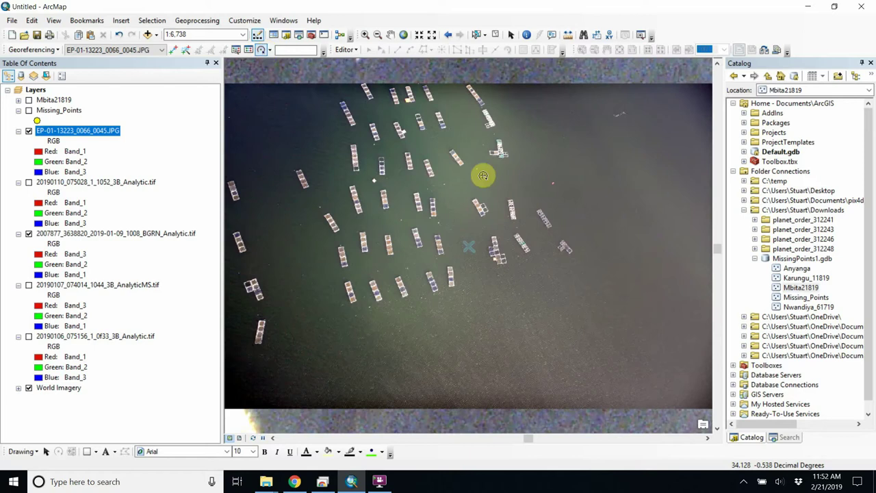
click(272, 52)
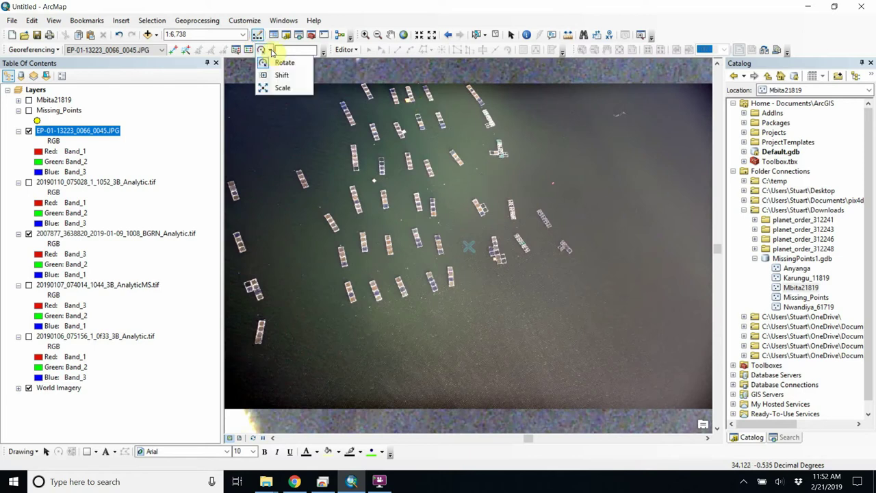
click(274, 50)
click(56, 50)
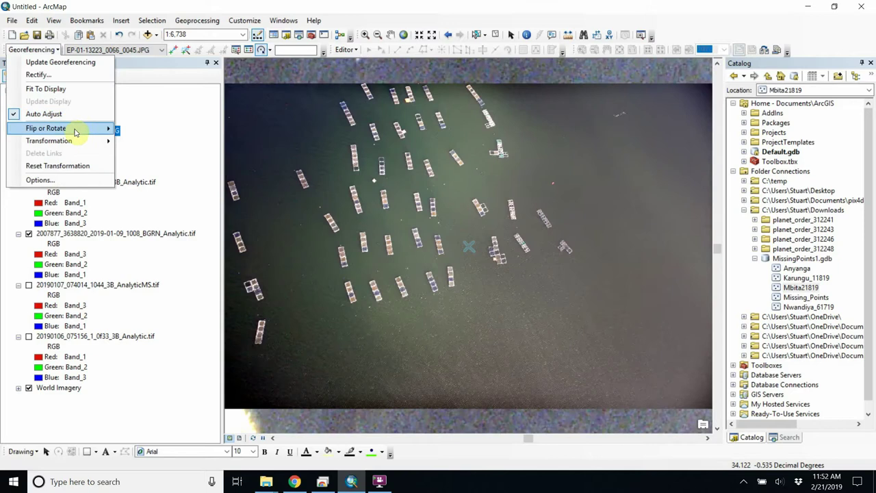
mouse_move(108, 129)
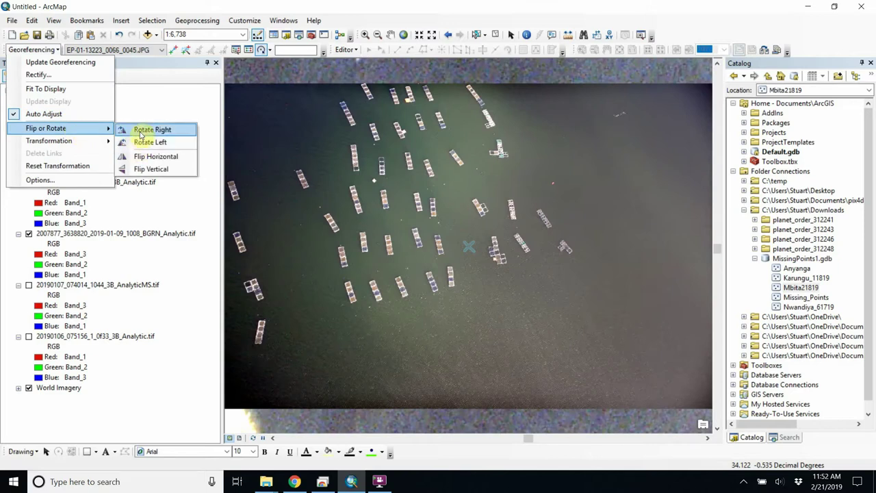
click(139, 131)
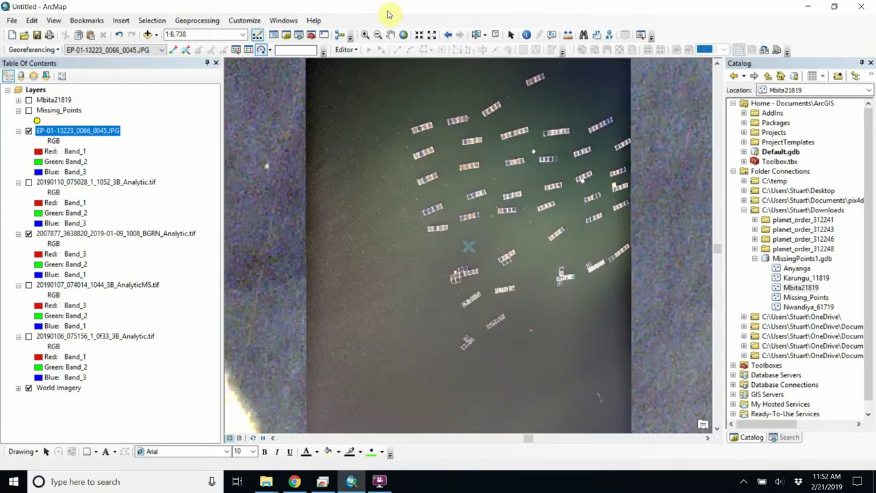
click(173, 50)
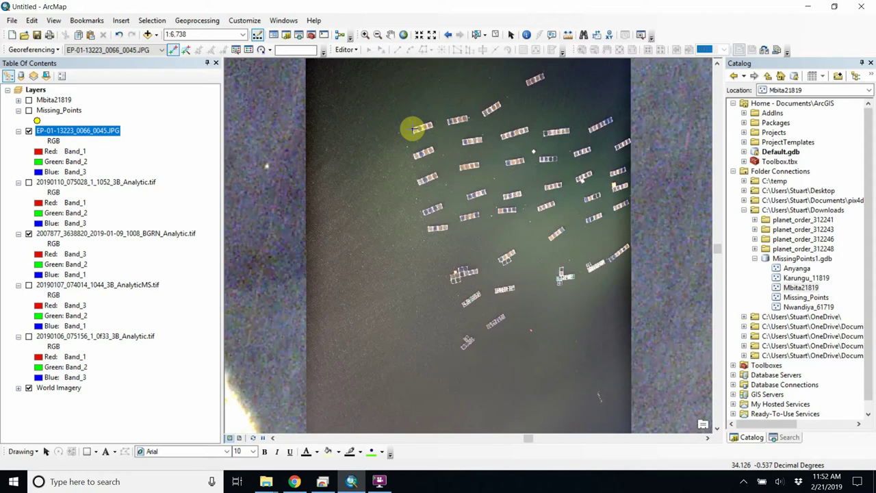
- Create links 1 and 2 from photo cages to matching World Imagery cages, toggling the JPG layer
click(413, 129)
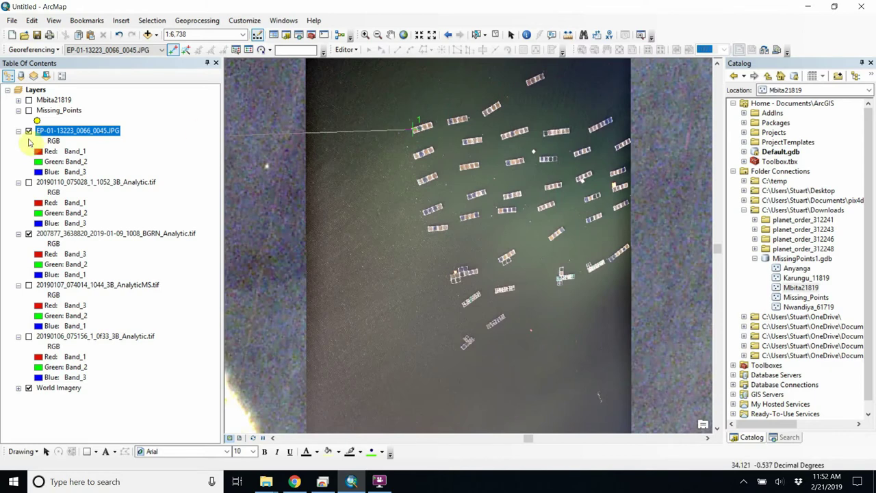
click(29, 131)
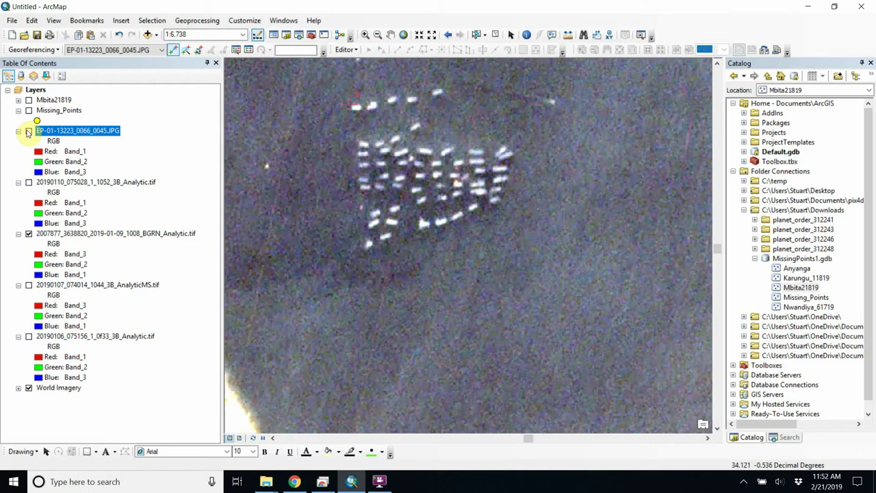
click(28, 132)
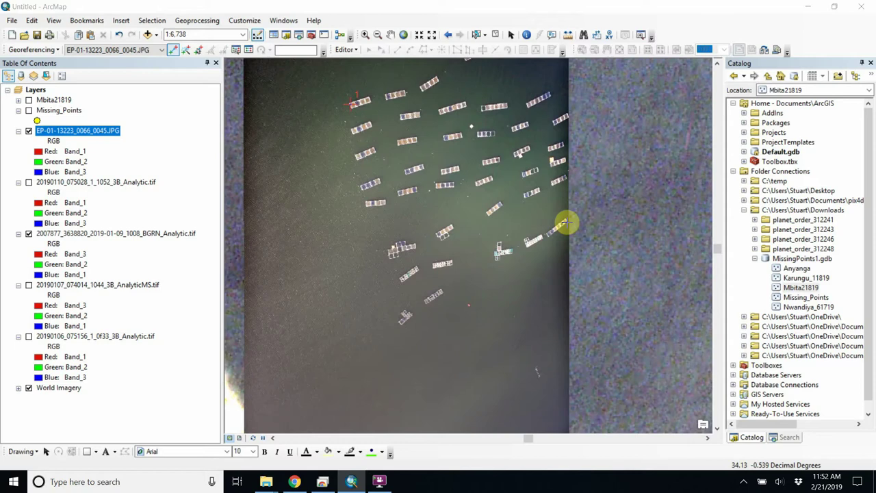
click(566, 223)
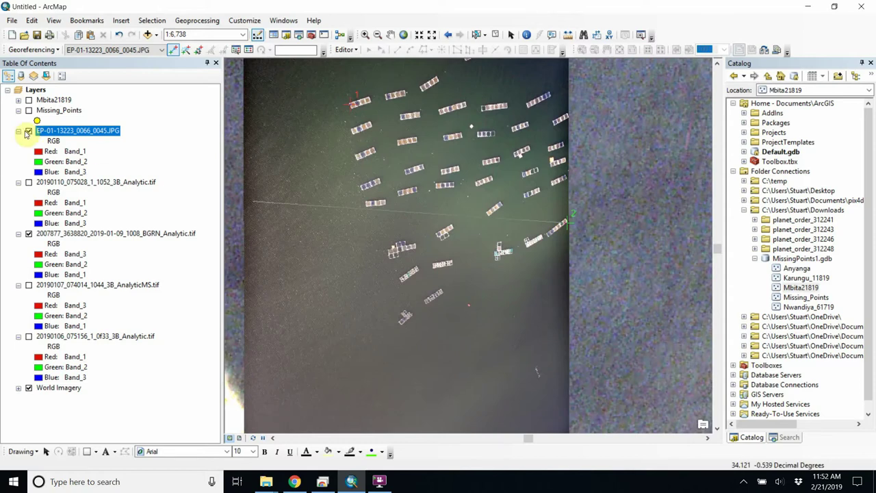
click(28, 131)
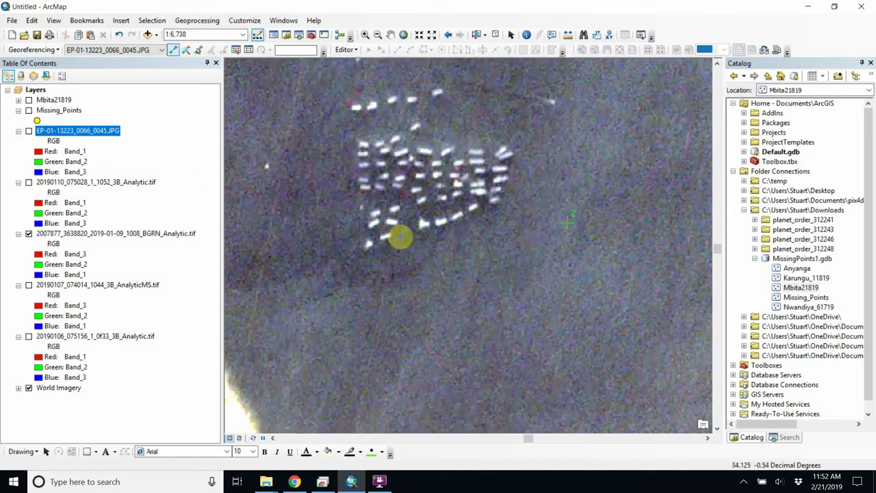
click(463, 215)
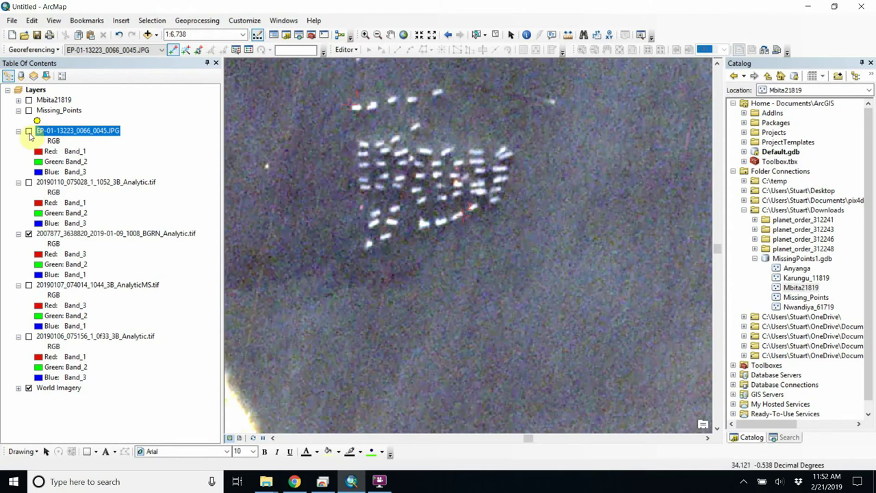
click(30, 134)
click(29, 135)
click(30, 134)
click(30, 134)
click(30, 134)
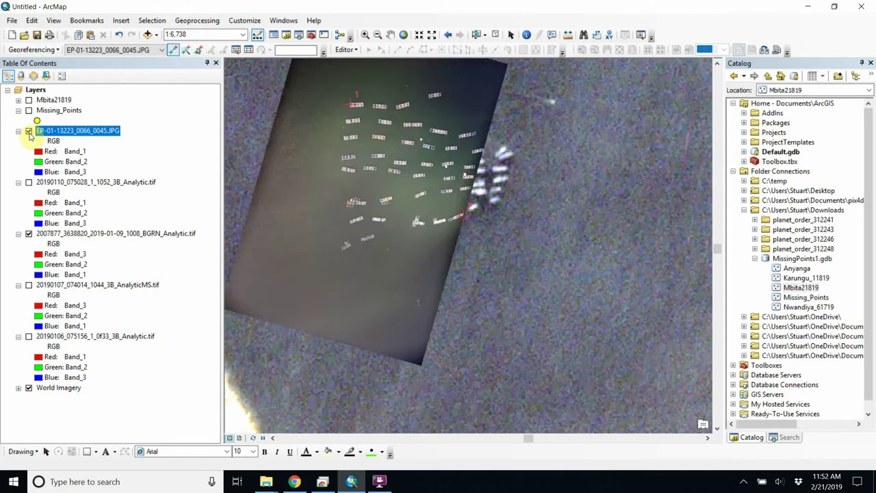
- Add links 3 and 4 between photo and satellite cages, then zoom in on the warped photo
click(441, 94)
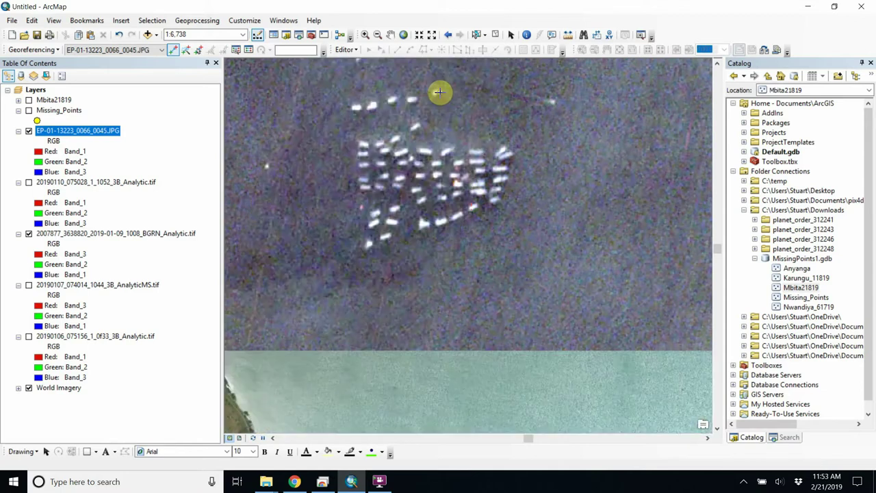
click(28, 131)
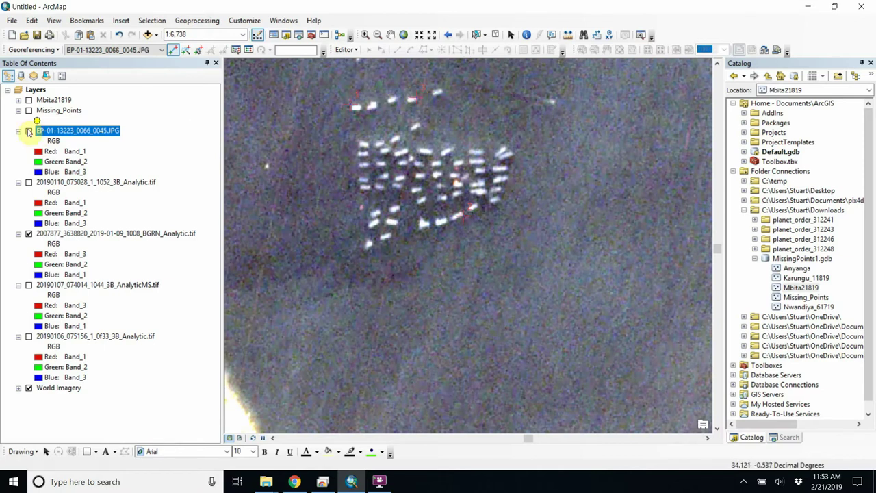
click(28, 130)
click(28, 131)
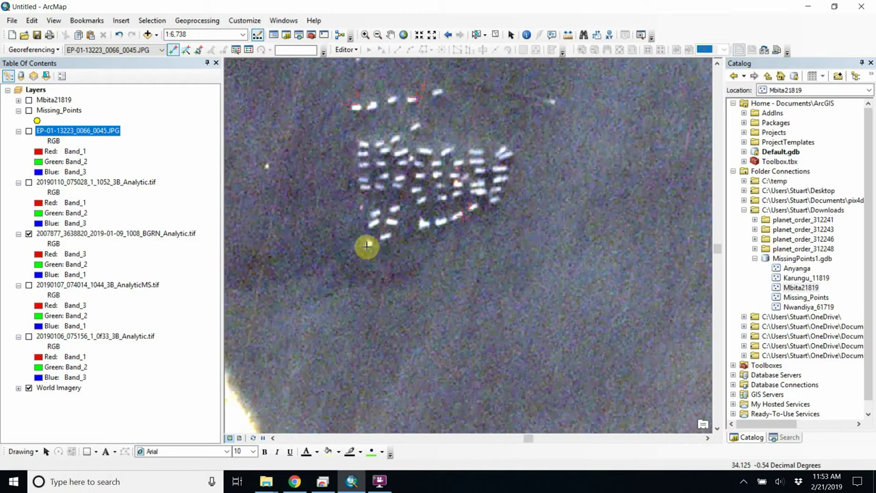
click(367, 245)
click(28, 131)
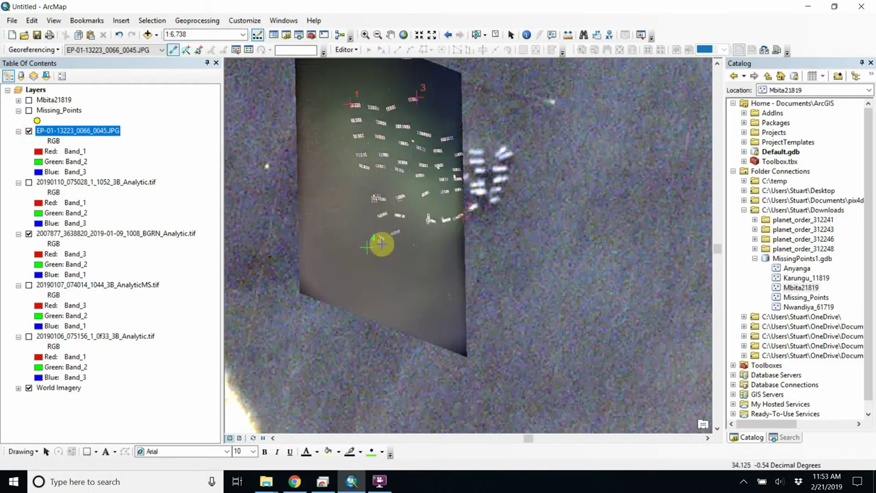
click(378, 241)
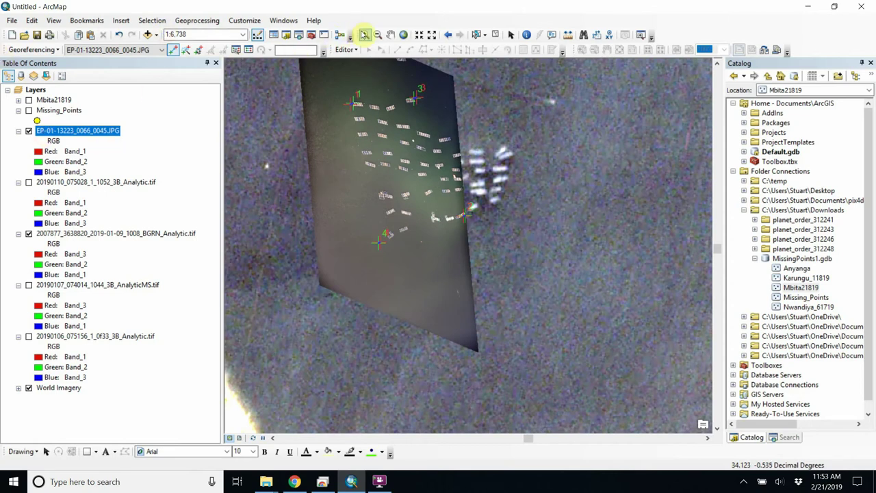
click(364, 34)
drag(333, 69, 534, 265)
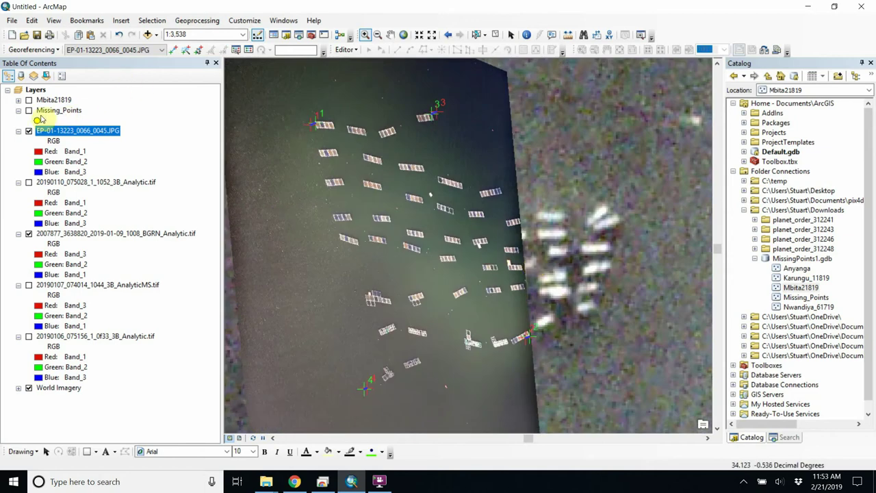
- Turn the photo layer back on and place links 5 to 8 on cages across the photo
click(29, 131)
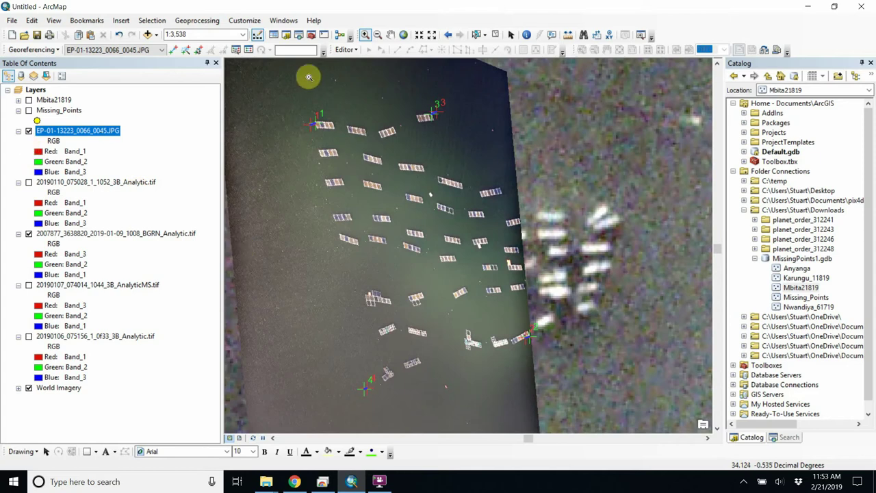
click(172, 52)
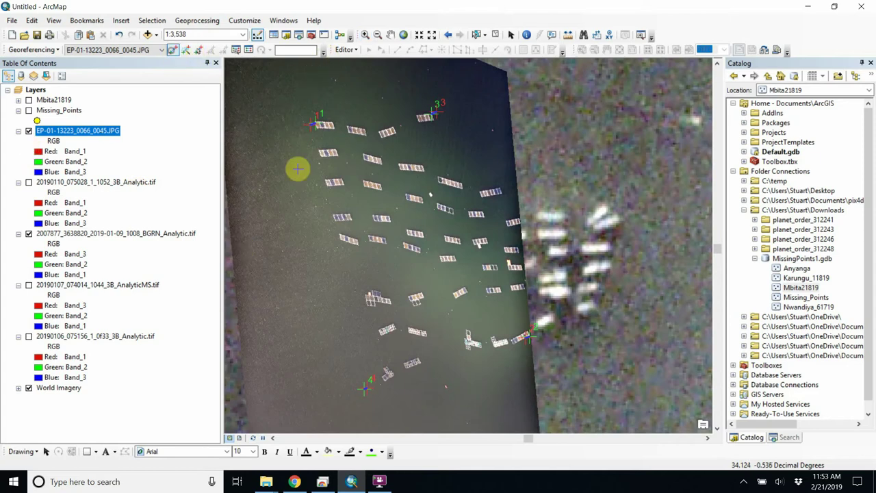
click(340, 238)
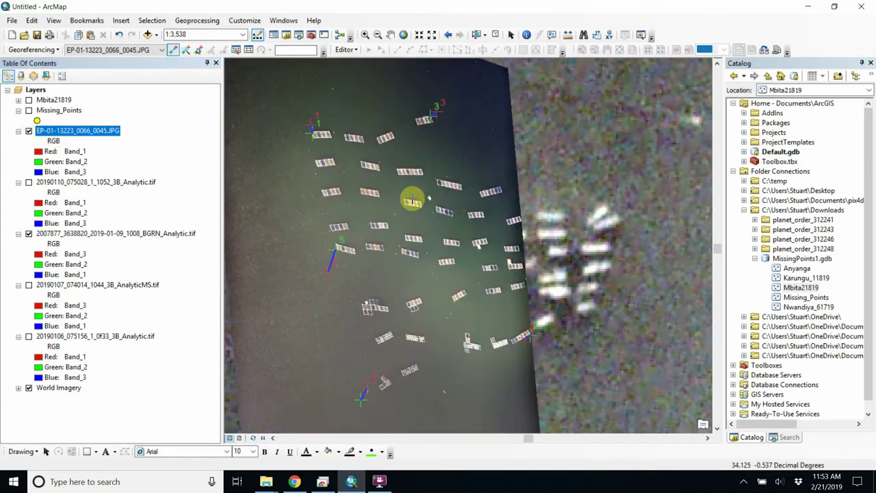
click(479, 214)
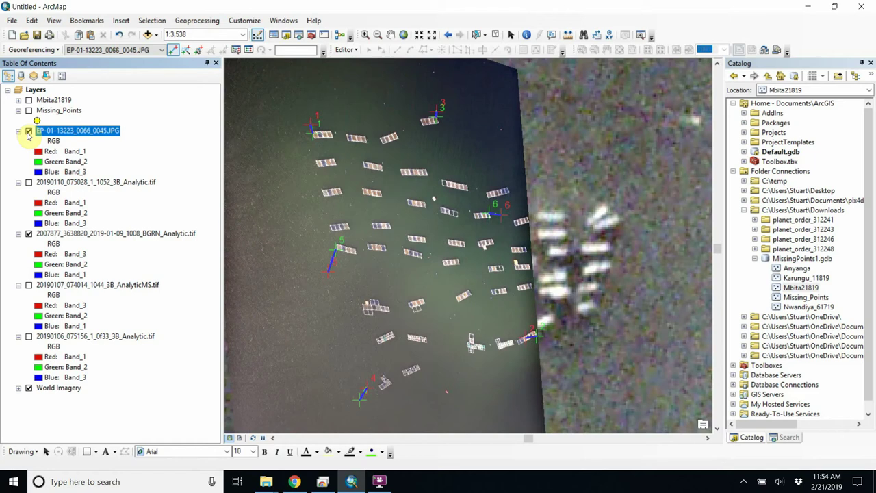
click(420, 370)
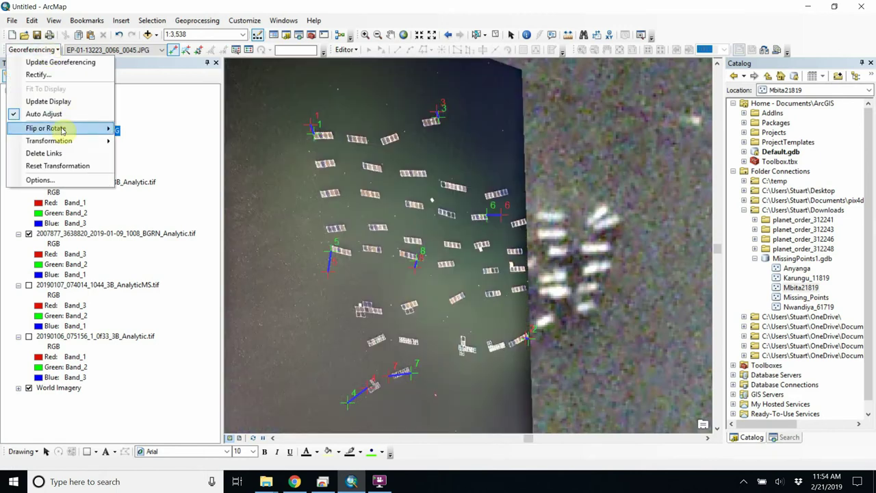
- Add the tenth control-point link on a fish cage
mouse_move(63, 142)
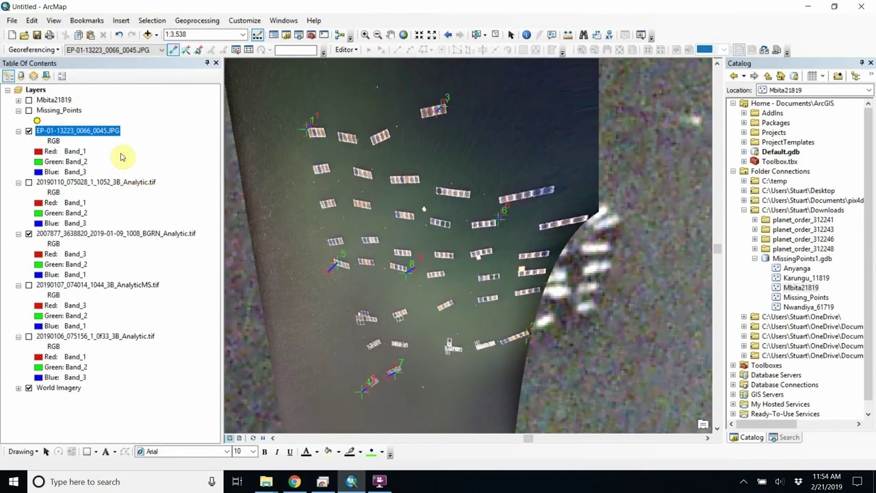
click(53, 53)
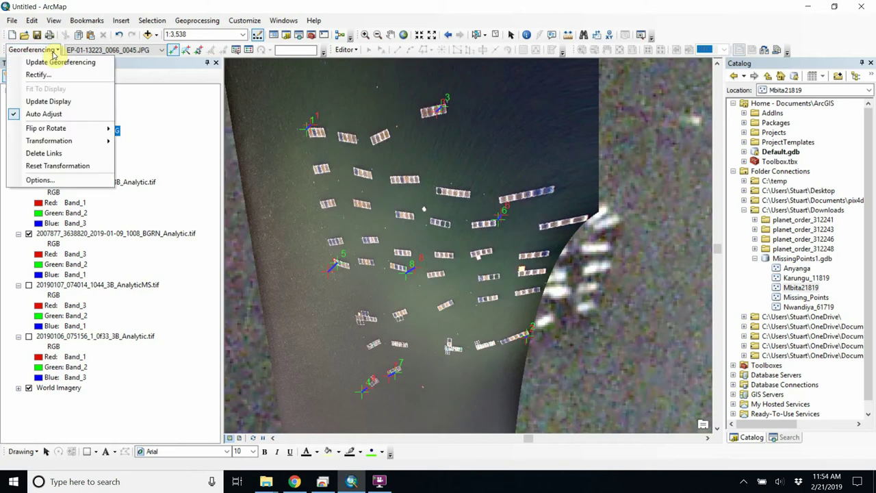
mouse_move(59, 140)
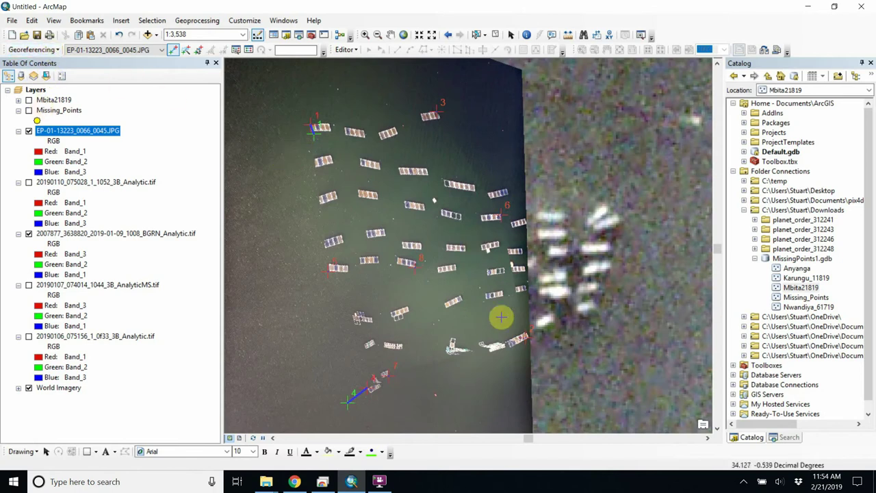
click(523, 271)
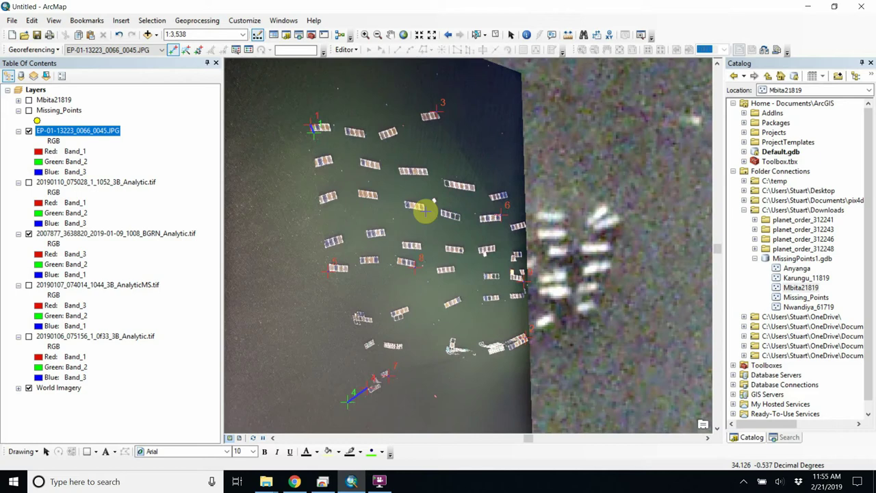
click(28, 132)
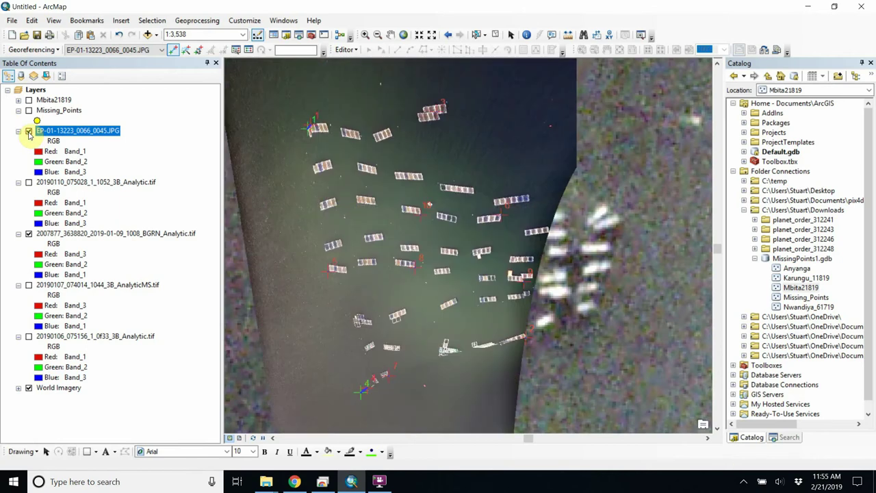
- Apply a 3rd Order Polynomial transformation, then switch to 2nd Order Polynomial
click(41, 50)
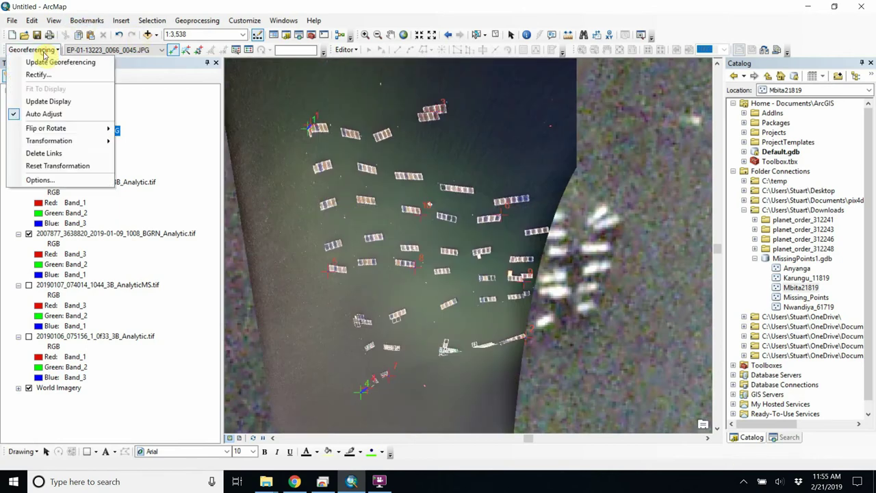
mouse_move(74, 140)
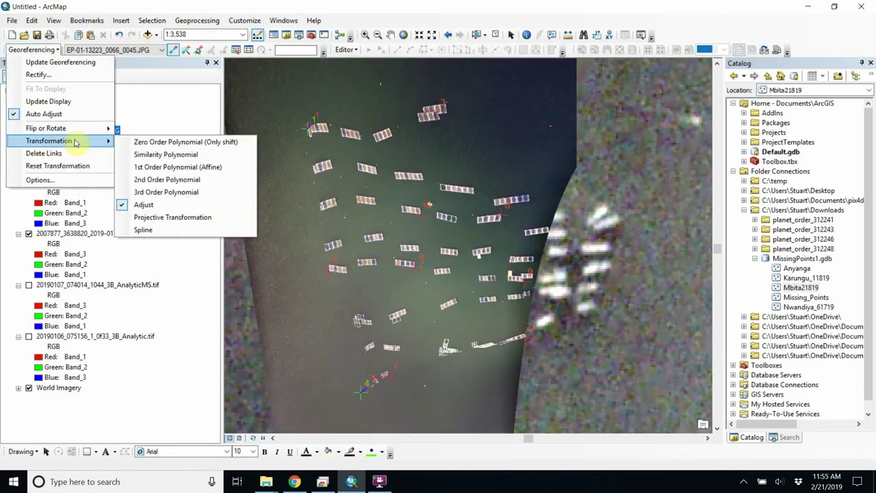
click(168, 193)
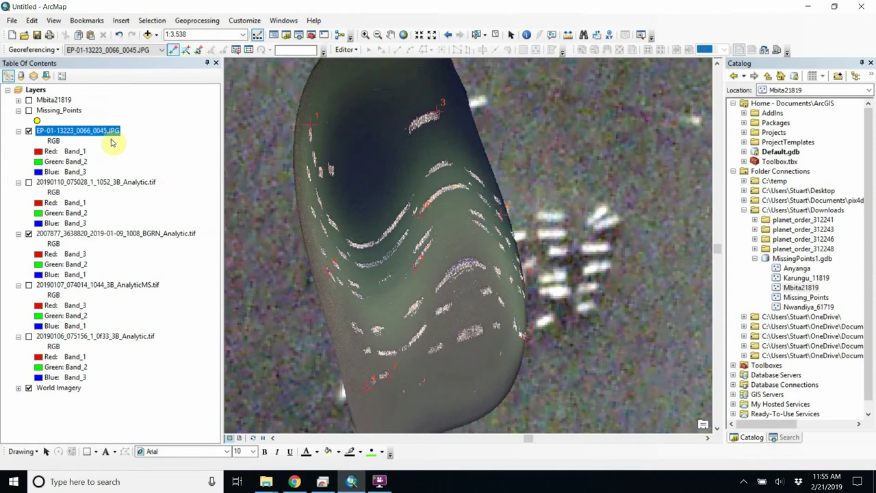
click(33, 50)
mouse_move(58, 140)
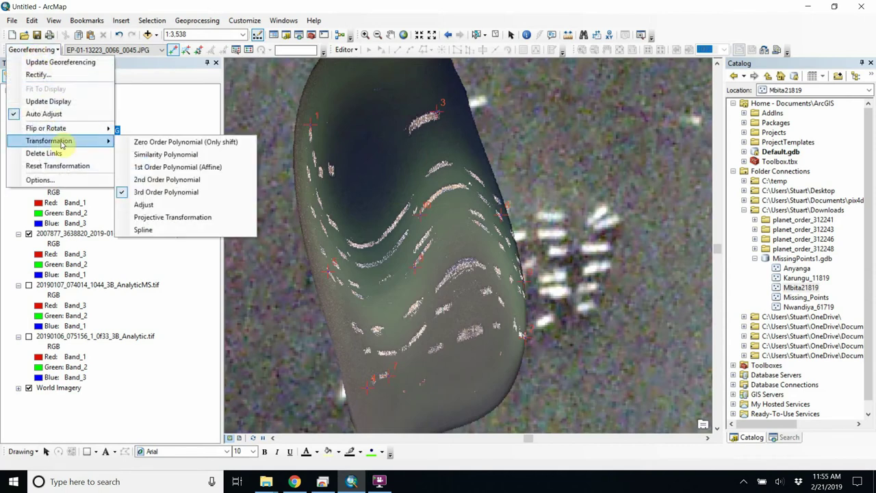
click(140, 180)
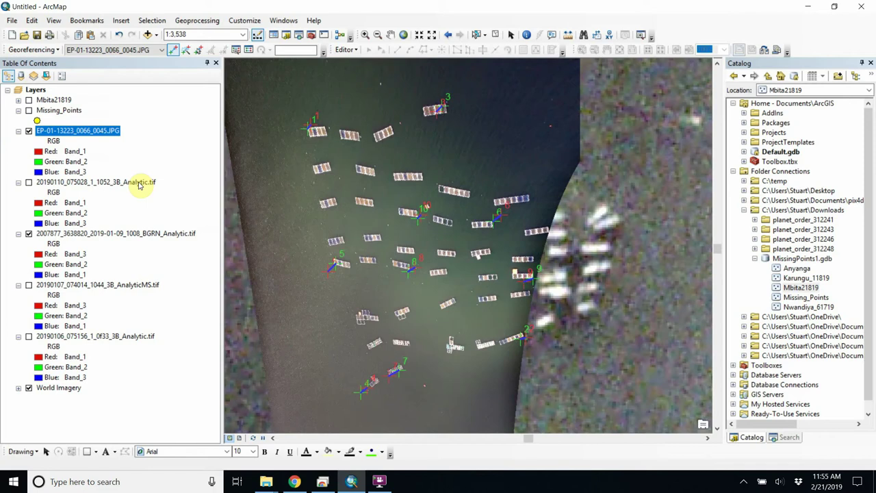
- Open the link table, select link 5, and widen it to show residuals and RMS 0.000125173
click(248, 51)
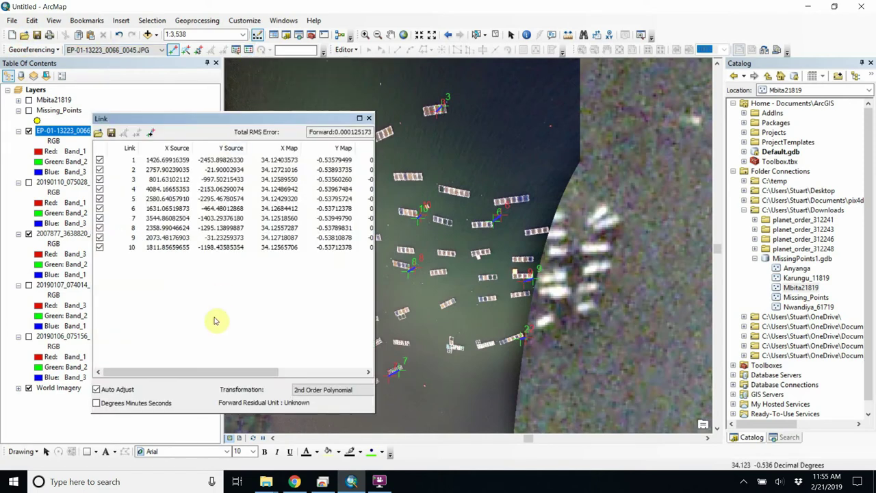
drag(212, 370, 332, 361)
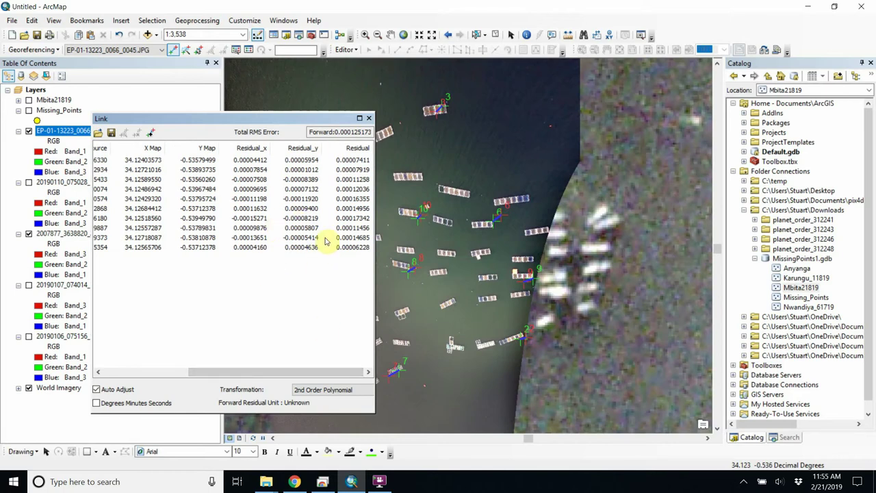
click(308, 203)
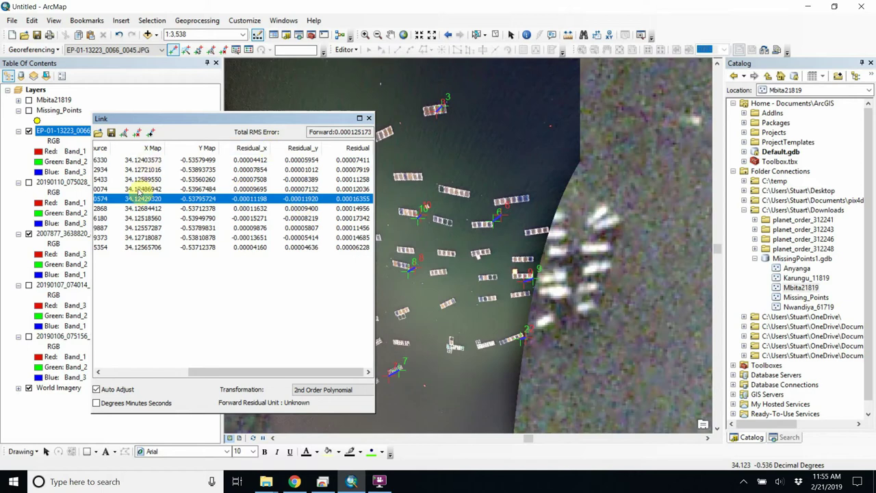
drag(256, 373, 171, 375)
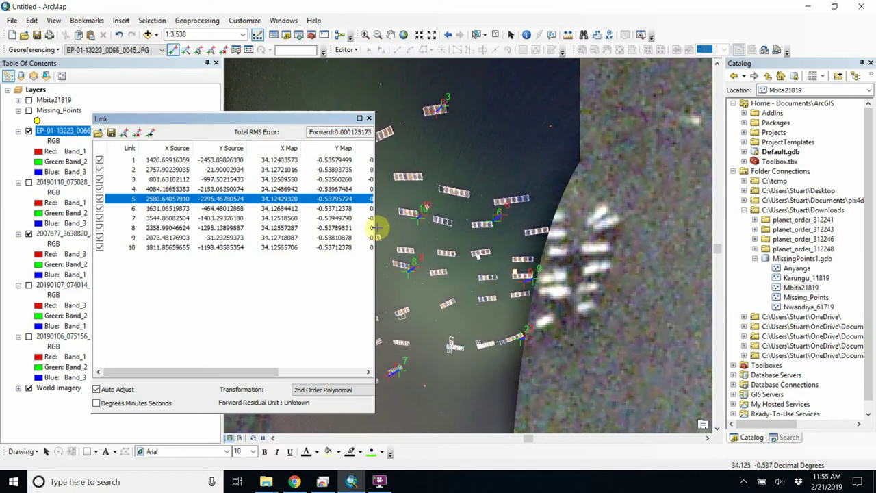
drag(375, 229, 550, 250)
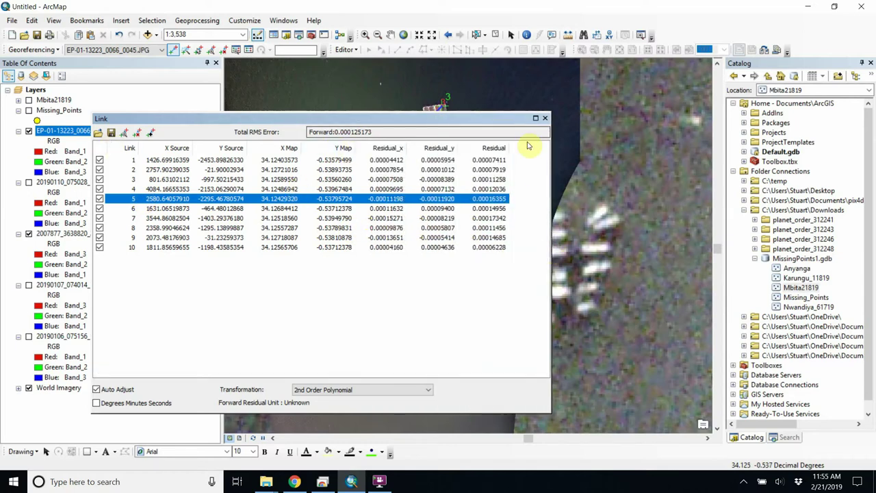
- Add control point 11, then delete link 5, lowering total RMS error to 9.53762e-05
click(547, 119)
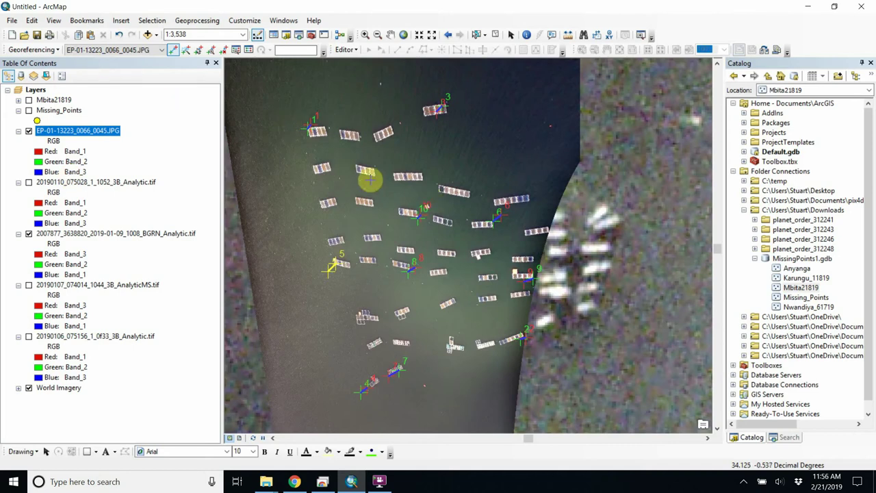
click(494, 296)
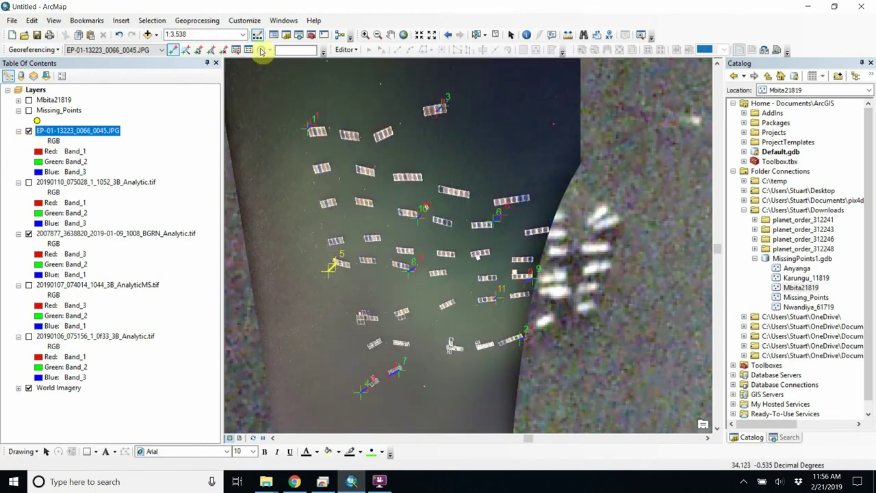
click(236, 49)
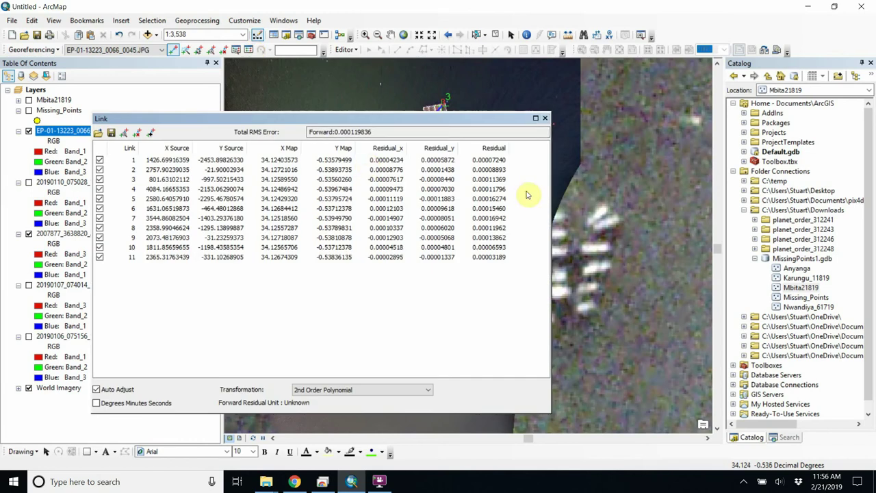
click(455, 200)
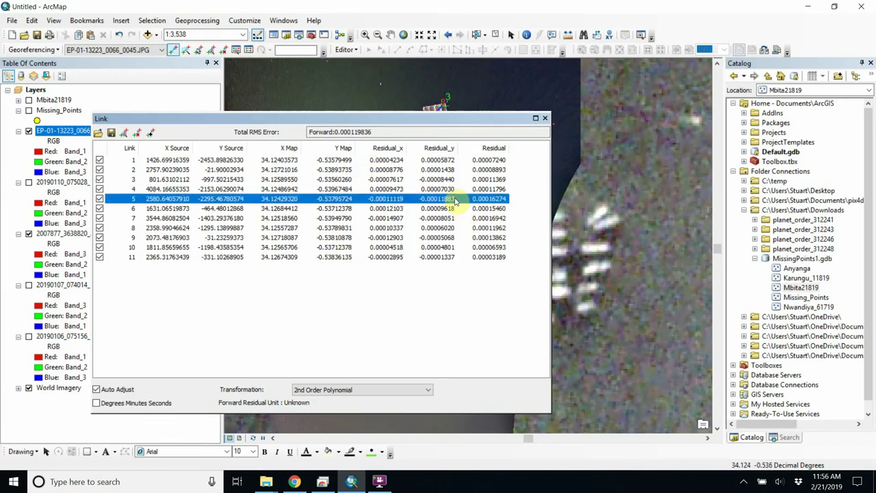
key(Delete)
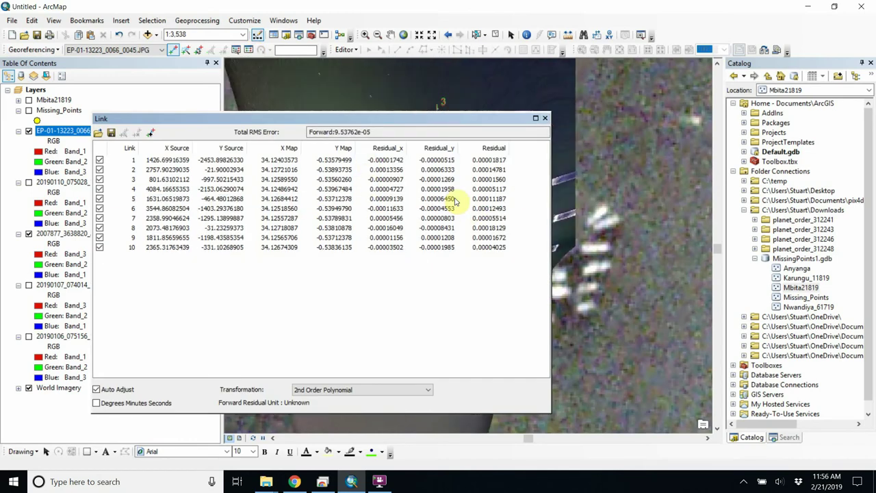
click(545, 119)
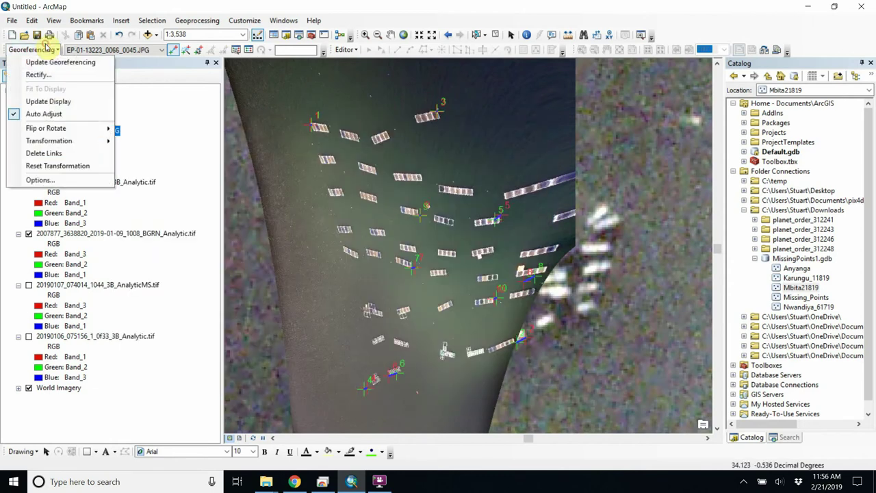
- Apply the Adjust transformation to the drone photo, then switch to Similarity Polynomial
mouse_move(54, 142)
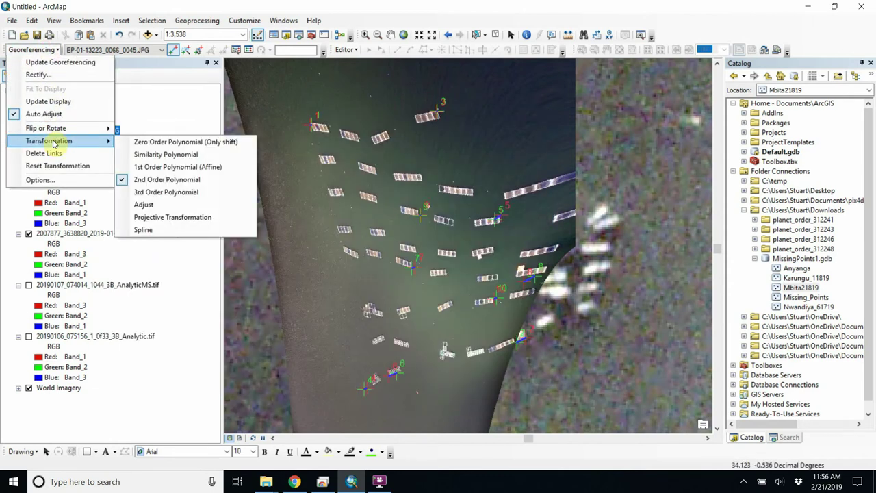
click(165, 204)
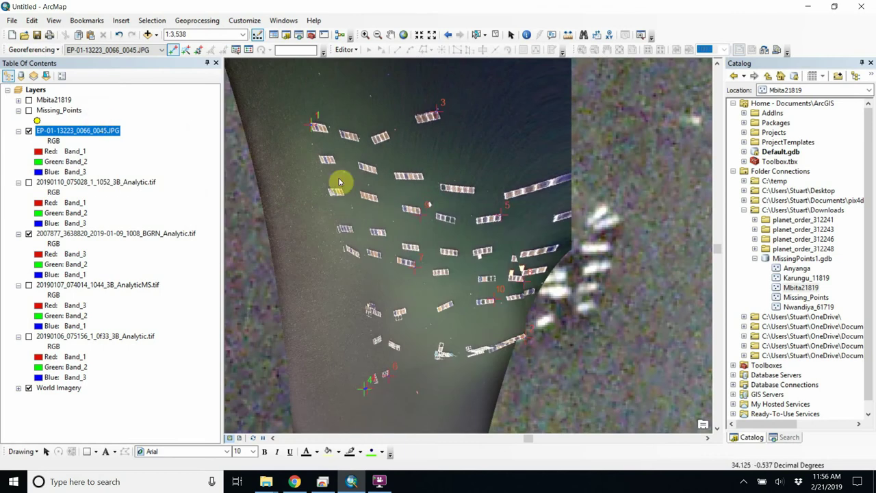
click(33, 50)
mouse_move(65, 145)
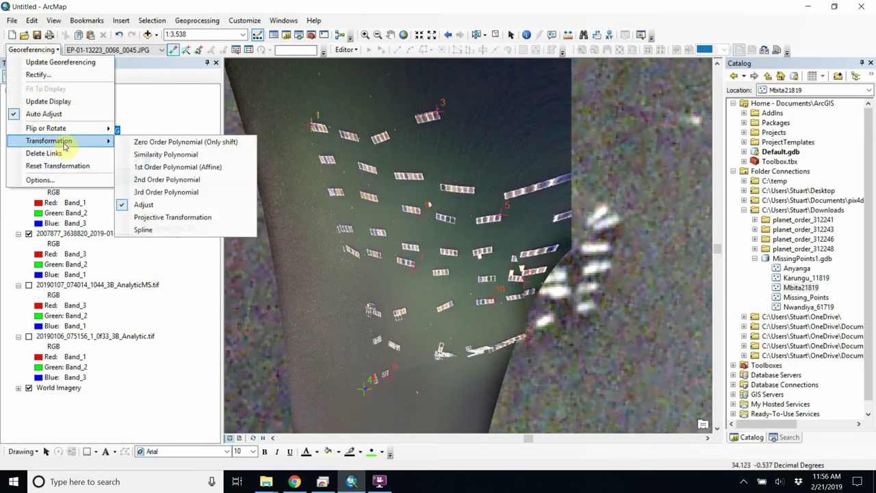
click(169, 154)
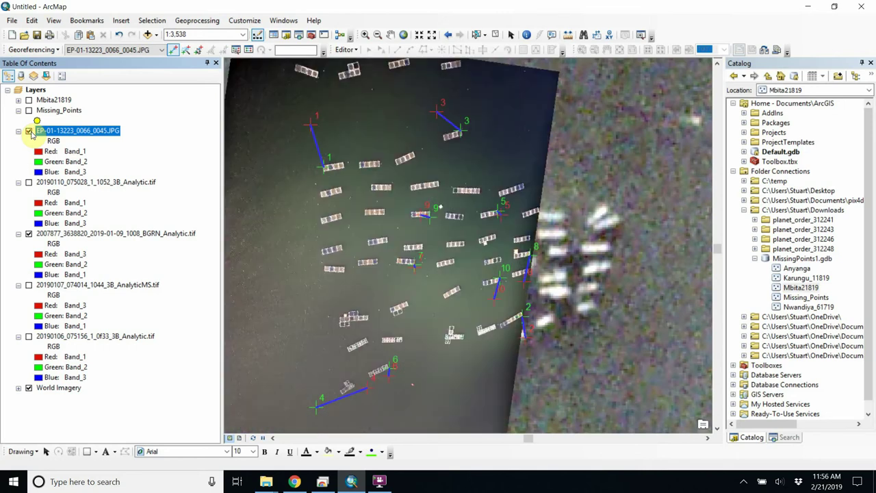
- Compare the photo with the imagery, then delete links 9 and 5 in the Link Table
click(28, 130)
click(29, 131)
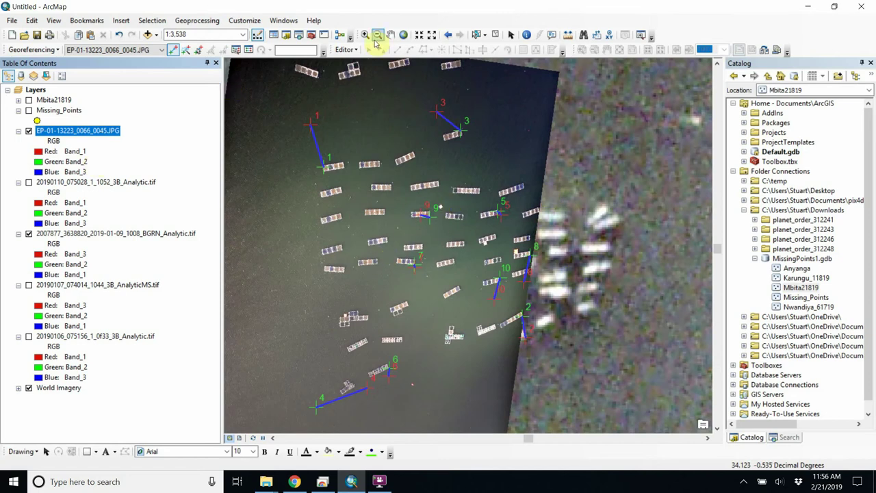
click(249, 50)
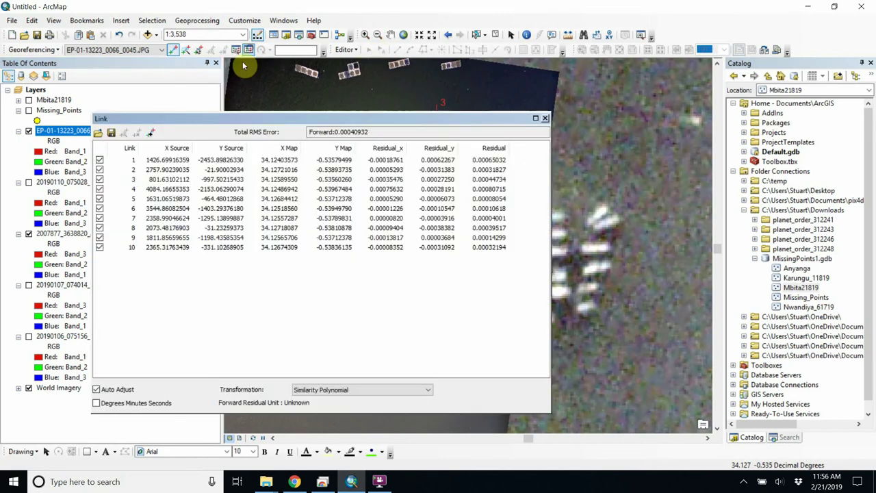
click(151, 237)
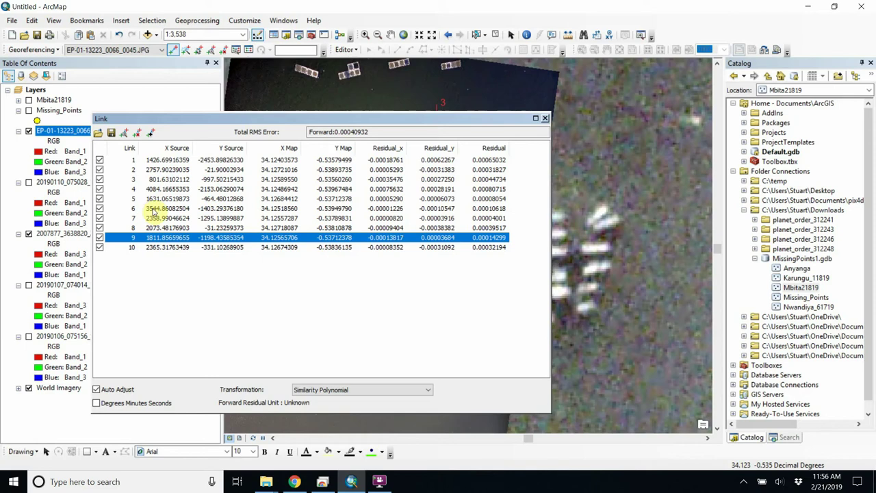
key(Delete)
click(152, 198)
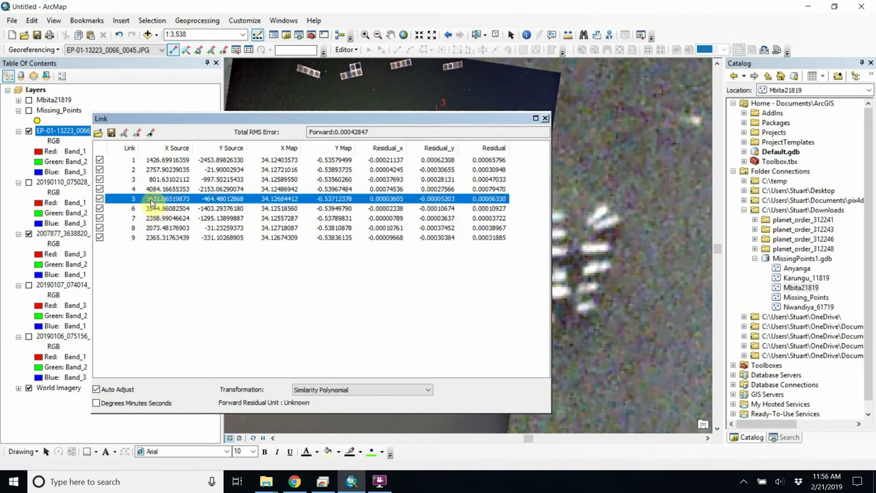
click(545, 118)
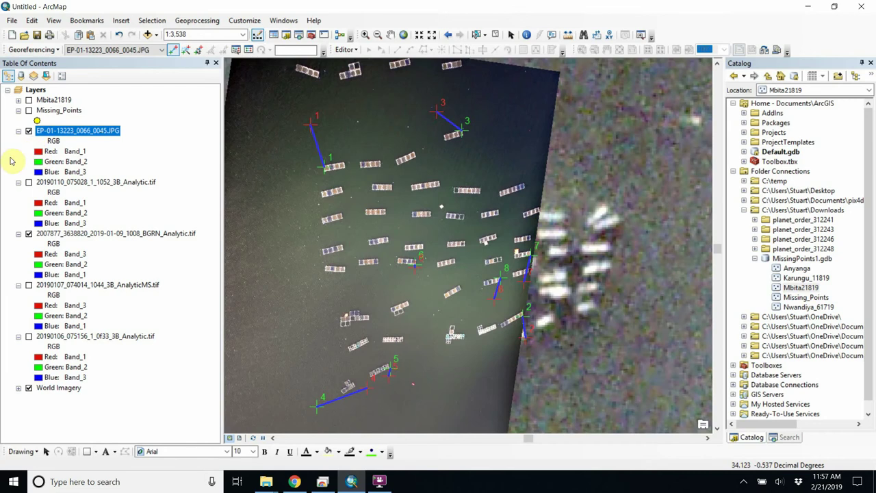
- Switch the warp to 2nd Order Polynomial, then try the Adjust transformation
click(42, 51)
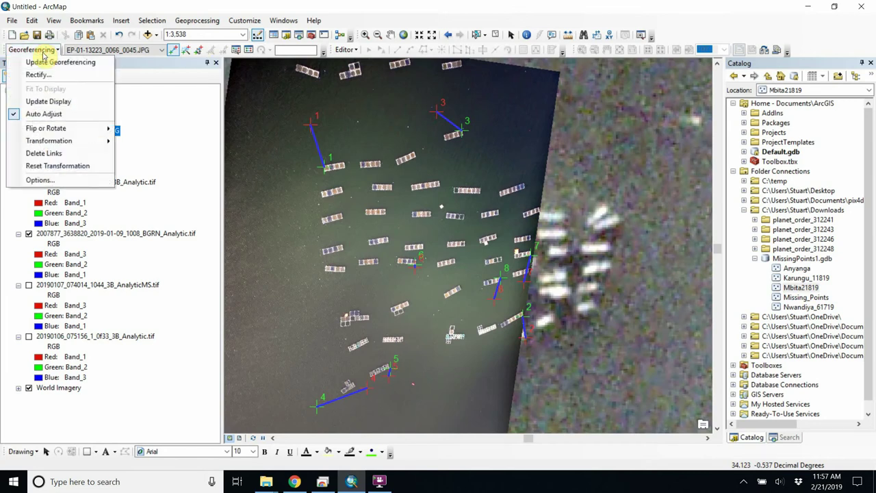
mouse_move(77, 146)
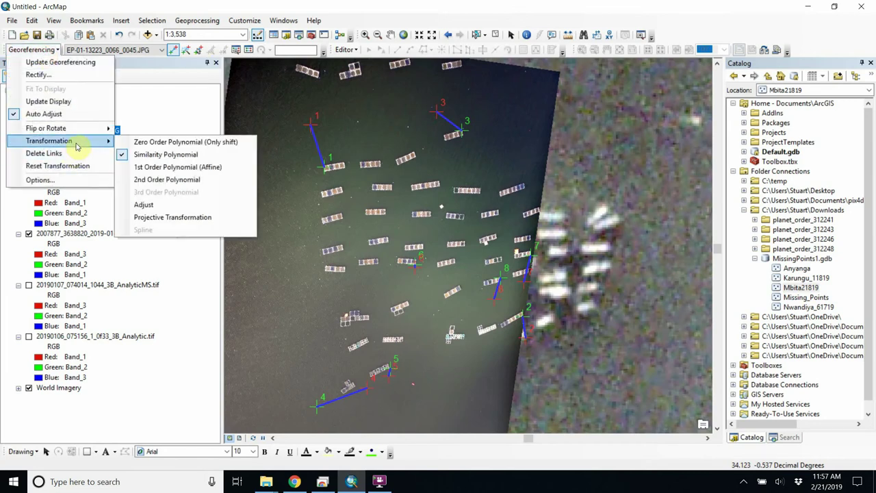
click(162, 181)
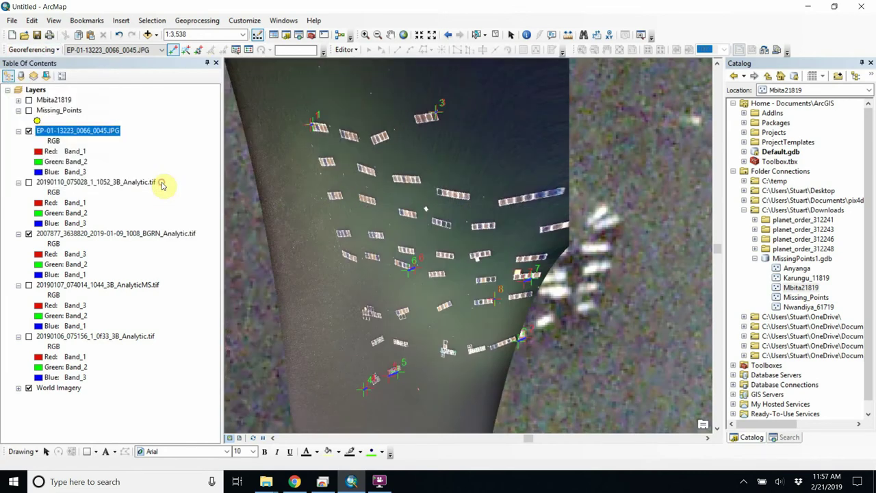
click(38, 50)
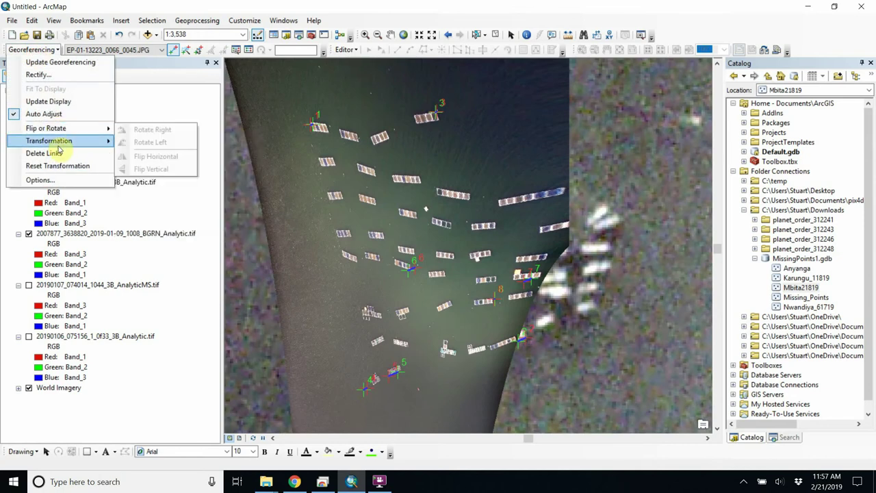
mouse_move(75, 141)
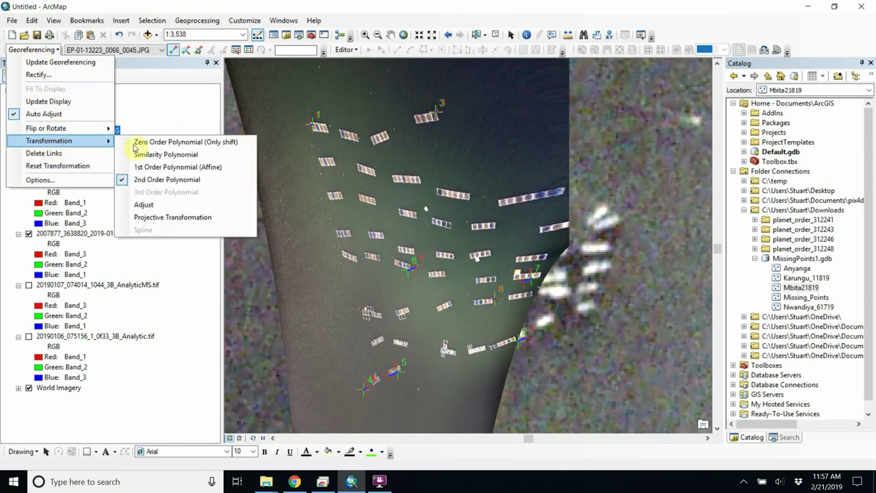
click(186, 204)
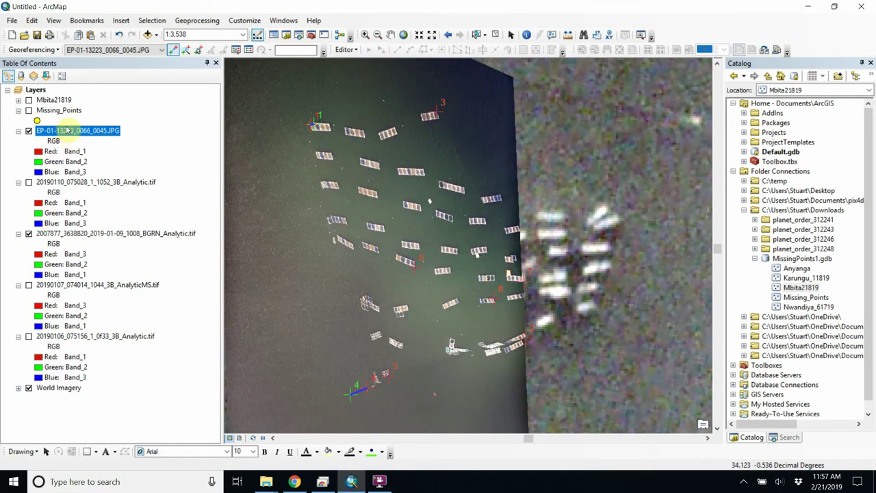
- Return to 2nd Order Polynomial and toggle the photo layer to compare with the imagery
click(33, 49)
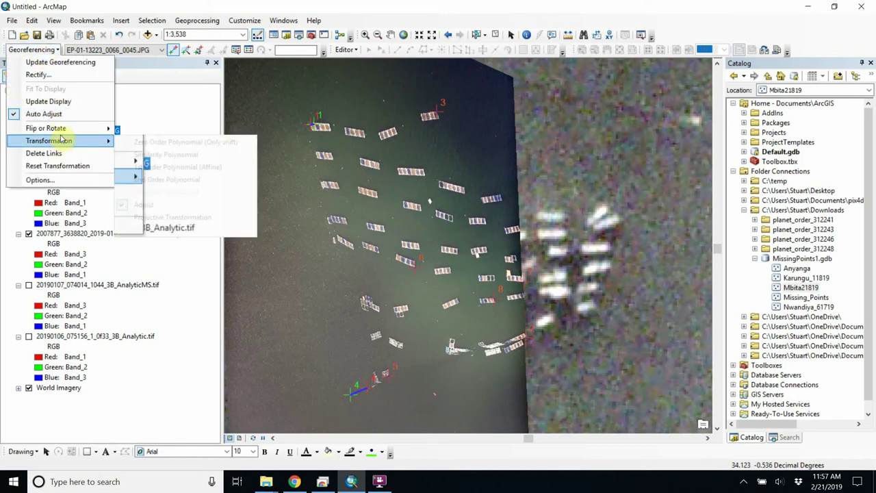
mouse_move(51, 141)
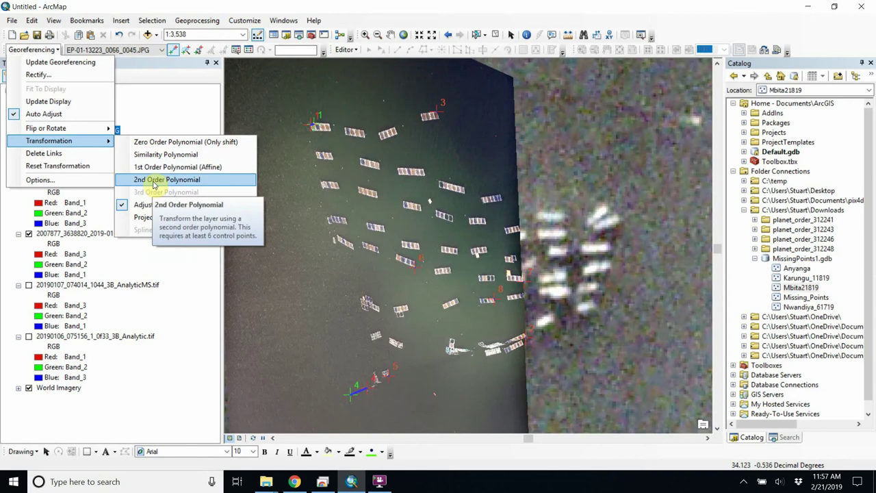
click(159, 154)
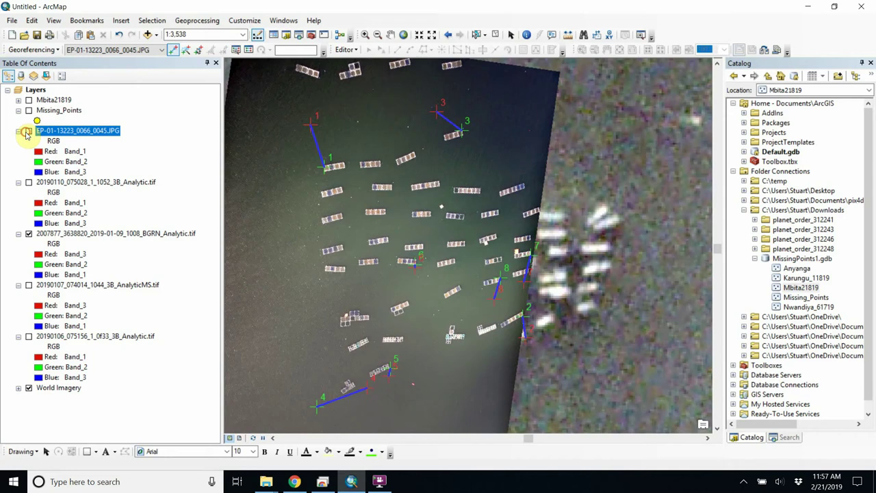
click(28, 132)
click(28, 132)
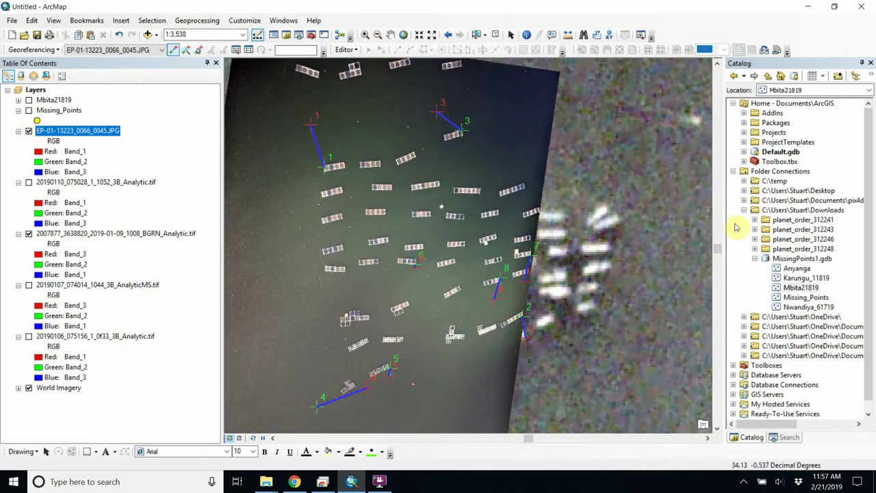
- Place control point link 9 on a matching fish cage and switch the transformation to Adjust
click(525, 189)
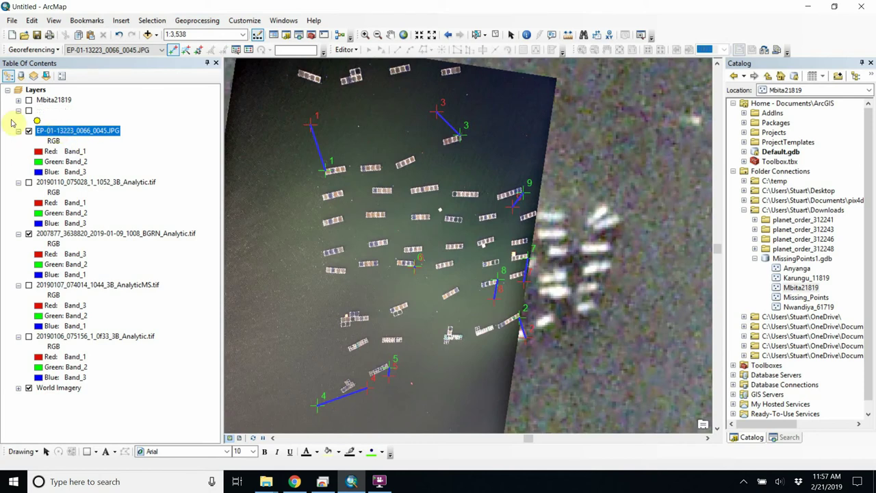
click(35, 50)
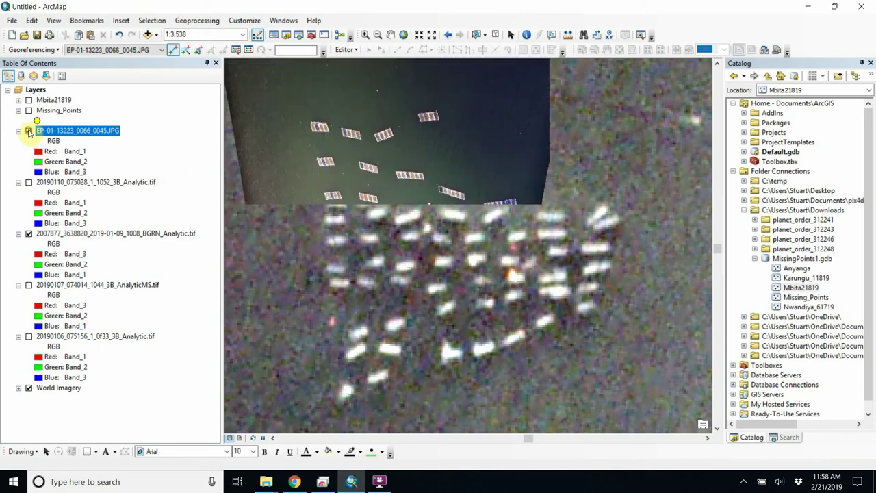
- Delete link 4 in the Link Table, leaving nine links with total RMS error 3.3985e-05
click(235, 50)
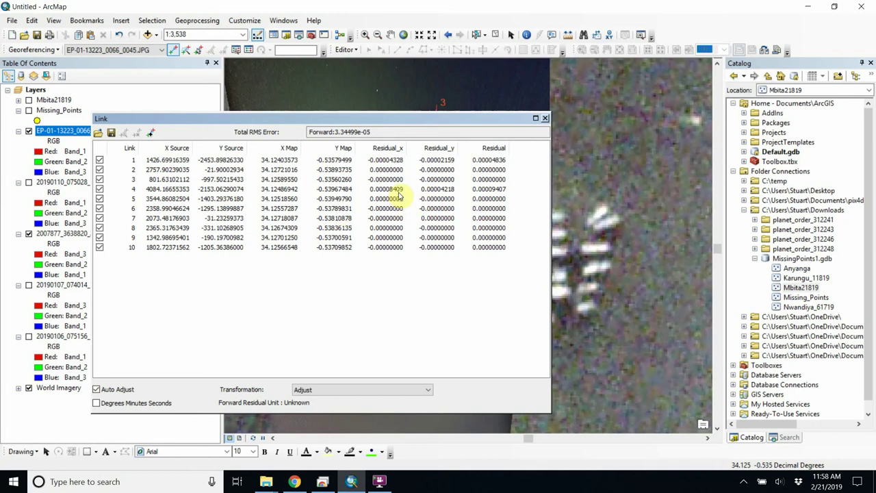
click(400, 191)
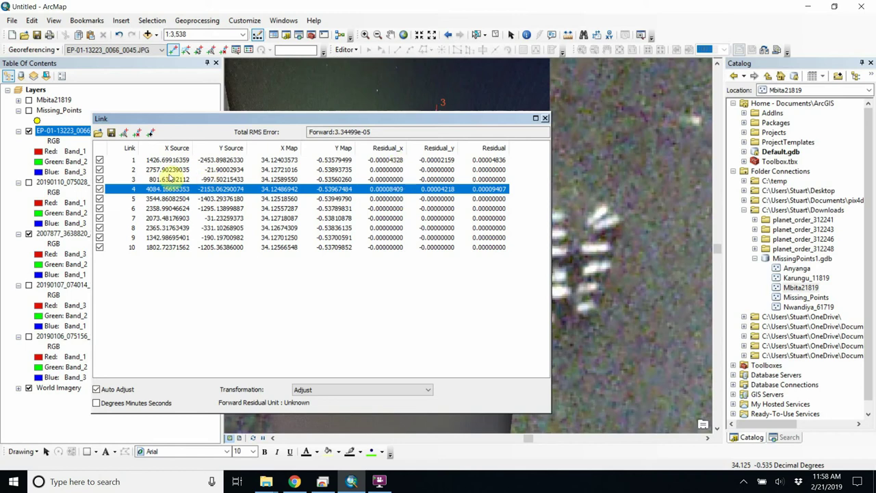
key(Delete)
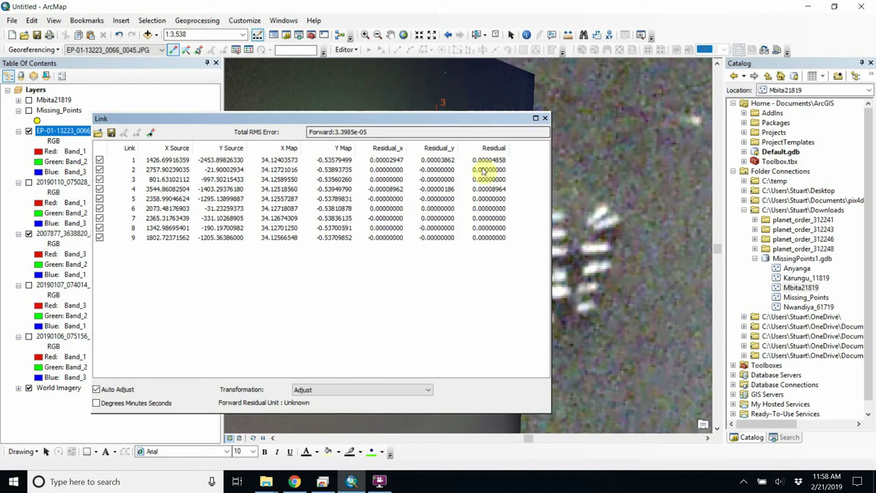
click(545, 118)
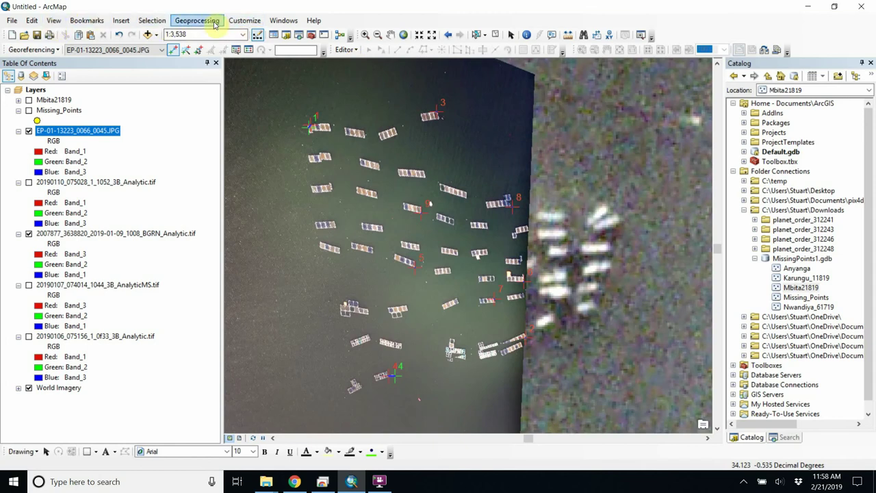
- Turn on the Effects toolbar and save the photo's position with Update Georeferencing
click(244, 19)
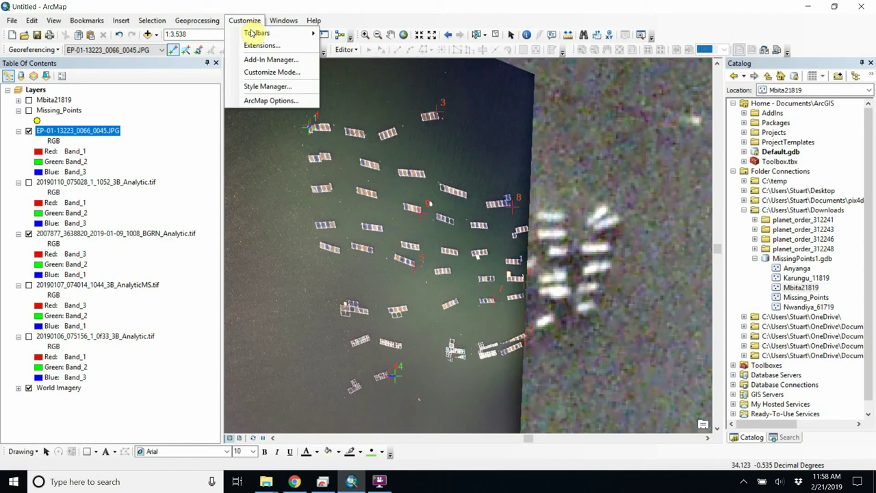
mouse_move(255, 32)
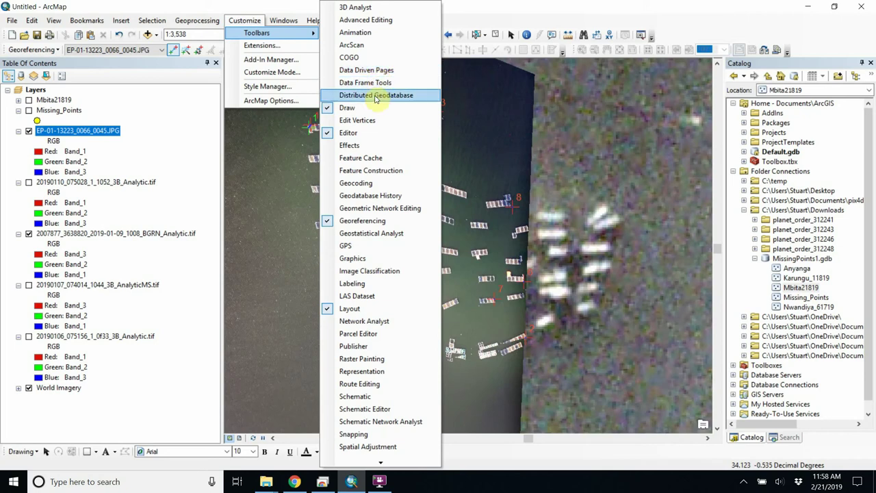
click(371, 146)
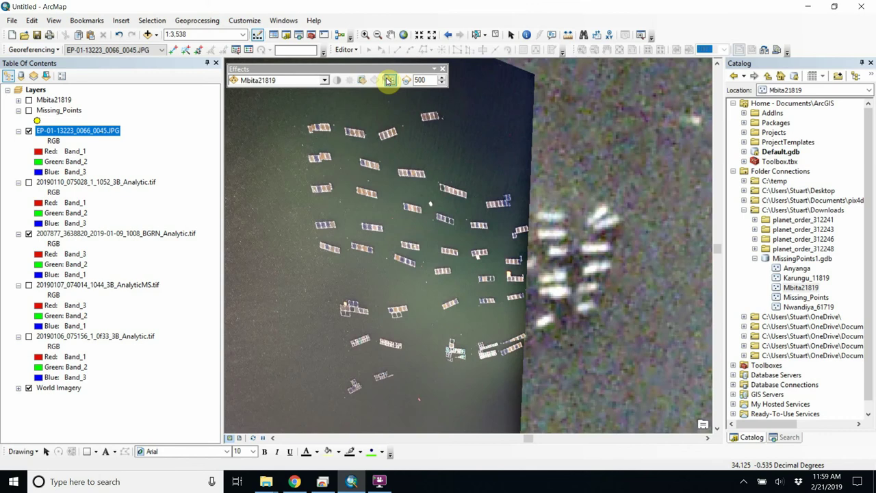
click(42, 51)
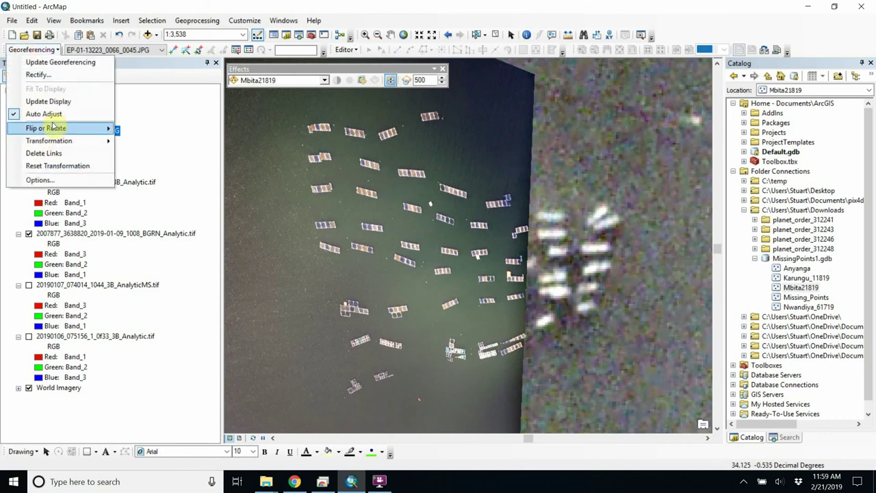
click(41, 61)
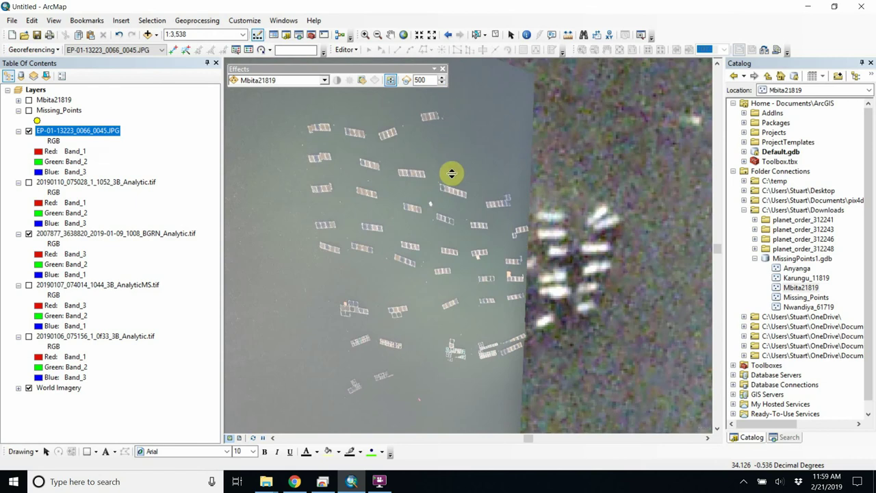
- Swipe EP-01-13223_0066_0045.JPG to check its fit, then remove the layer from the map
click(325, 80)
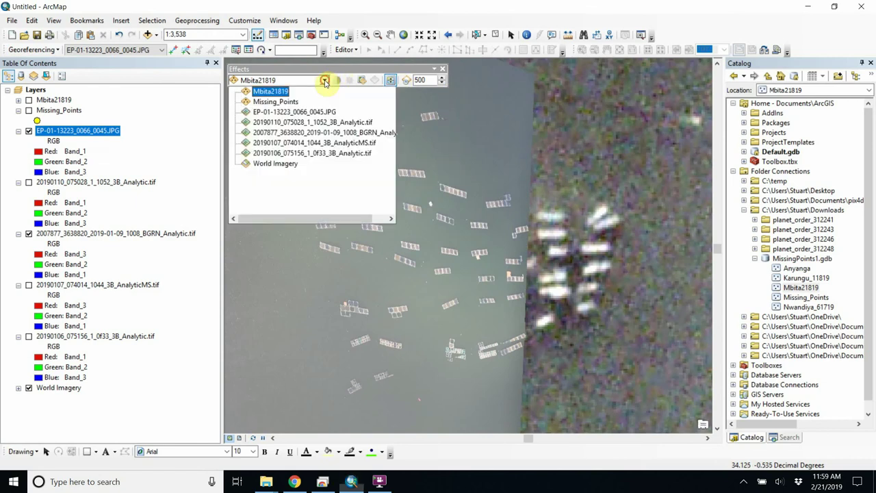
click(305, 111)
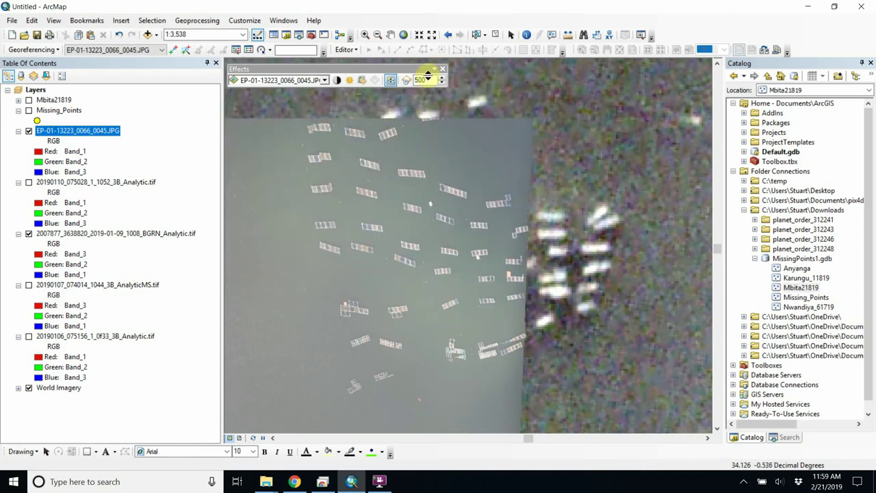
drag(427, 134, 417, 3)
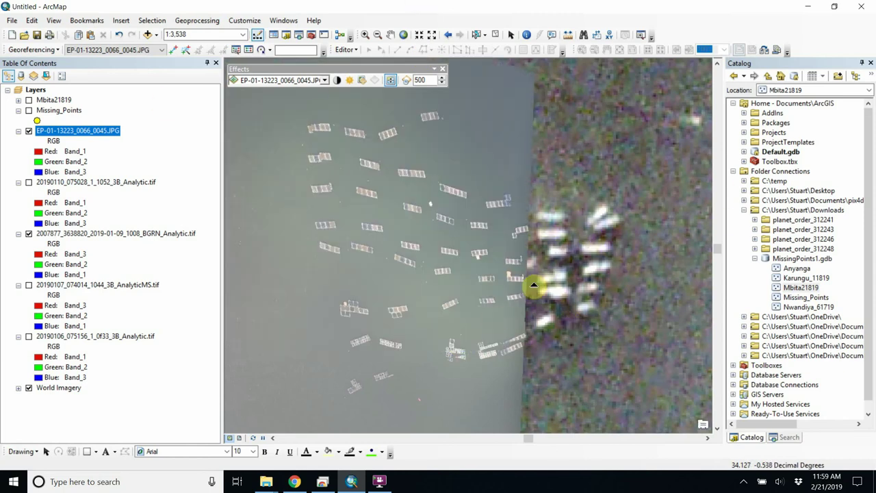
click(345, 50)
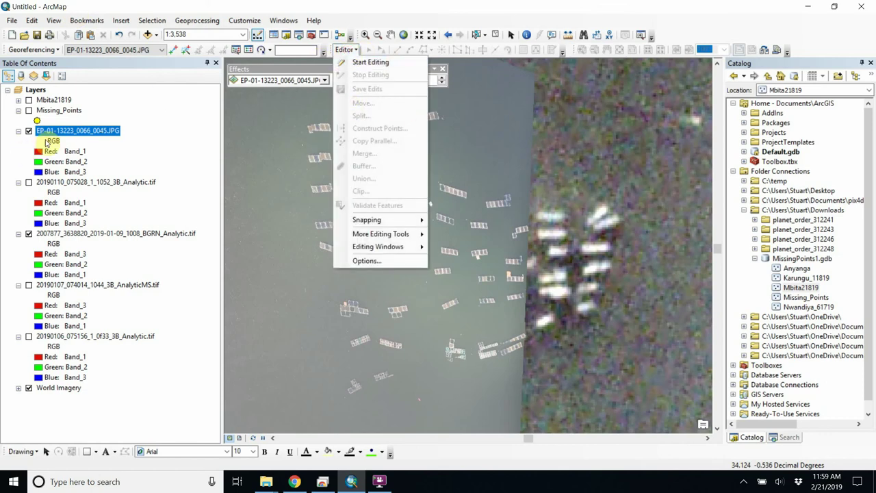
right_click(63, 133)
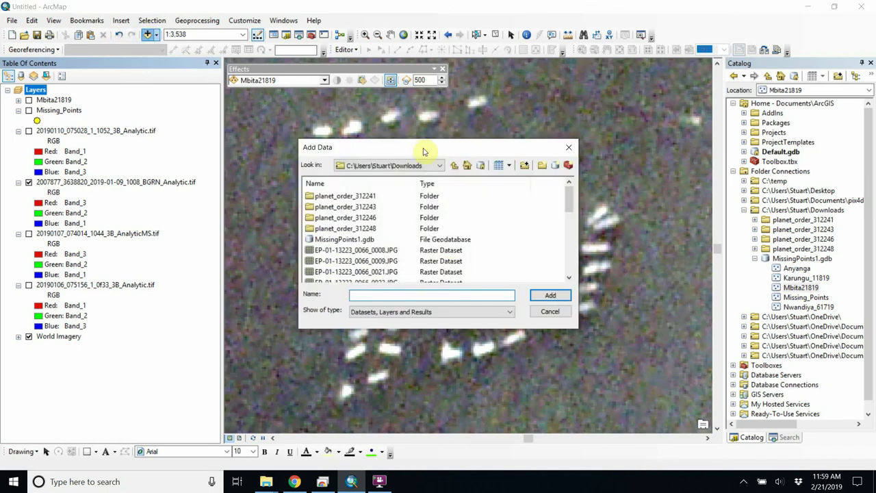
- Add EP-01-13223_0066_0045.JPG from the Downloads folder back onto the map
click(573, 194)
drag(568, 204, 570, 227)
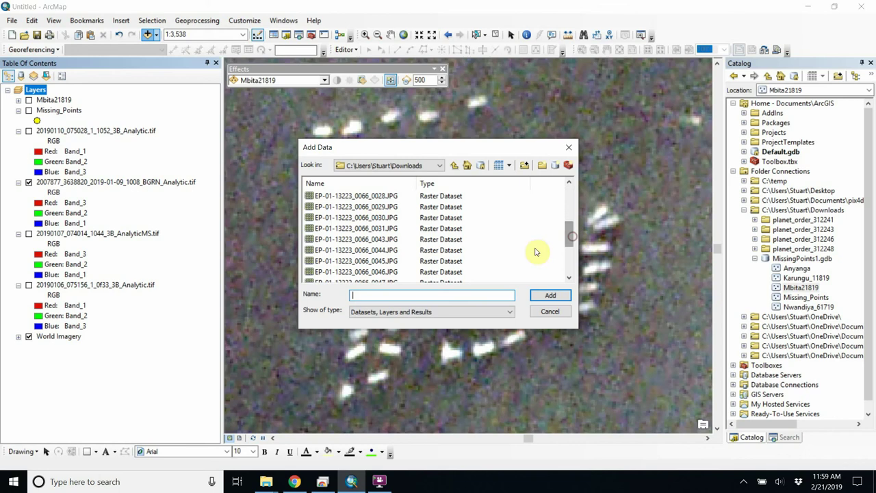
click(376, 265)
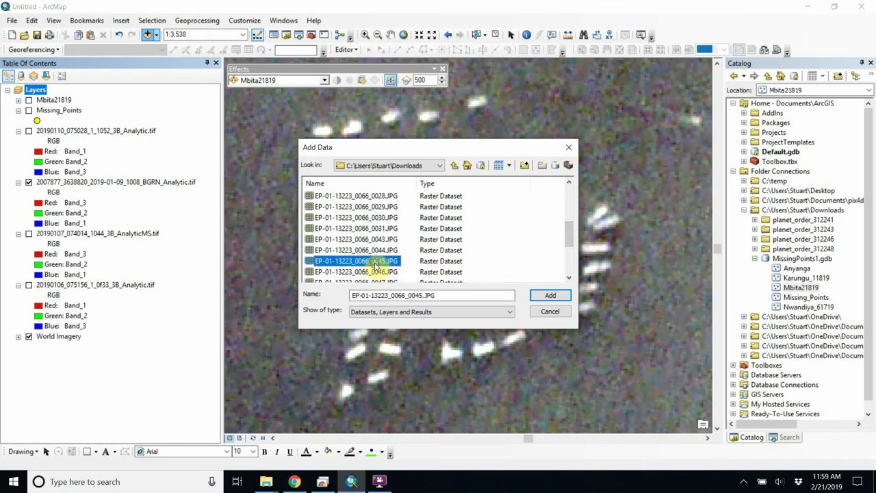
click(540, 296)
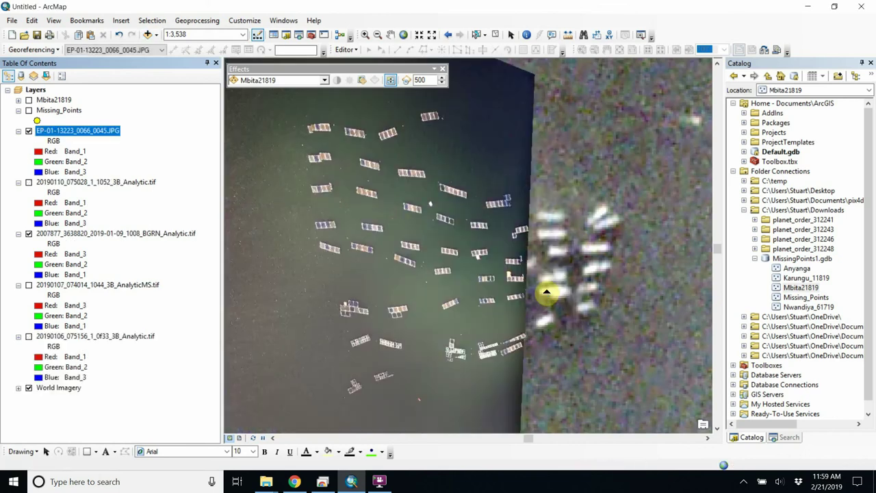